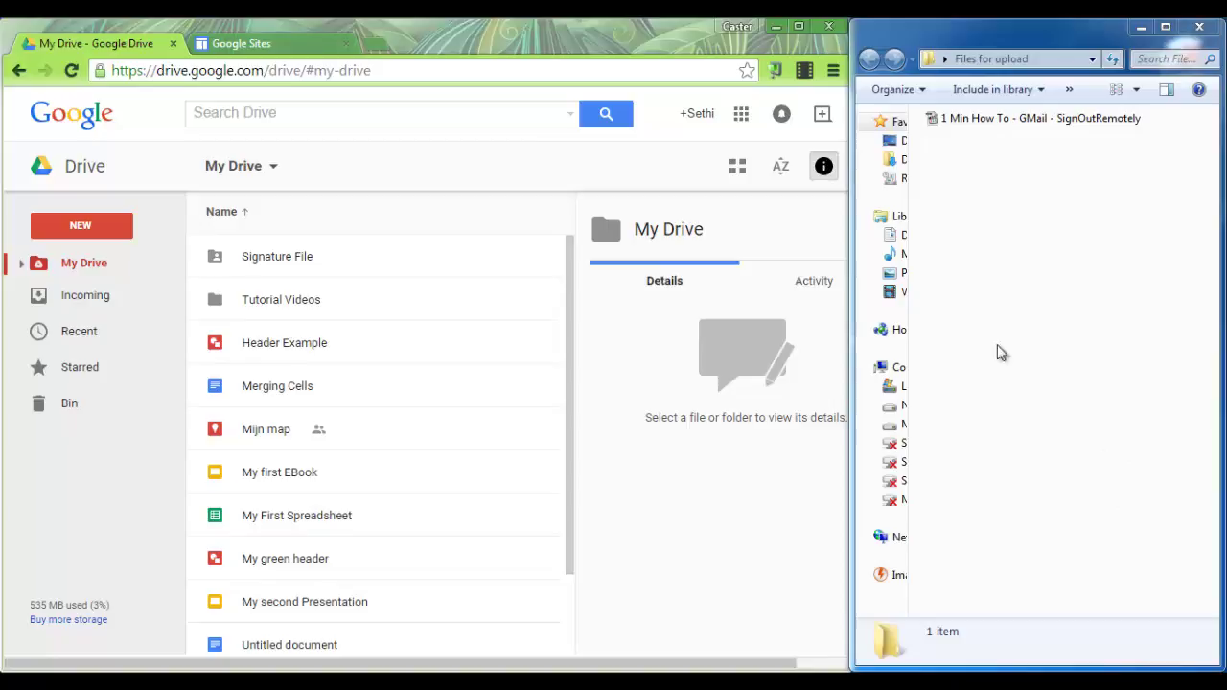
Look over My Drive, the Google Sites list and the video file in the Files for upload folder
click(414, 37)
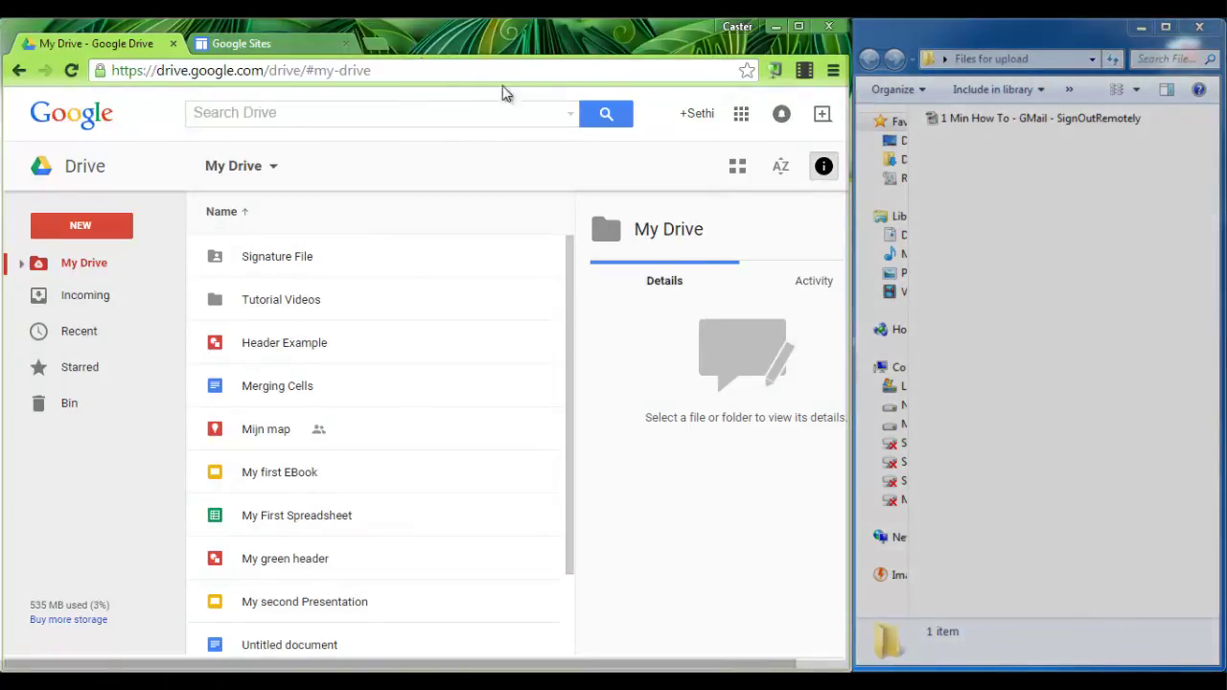
click(159, 73)
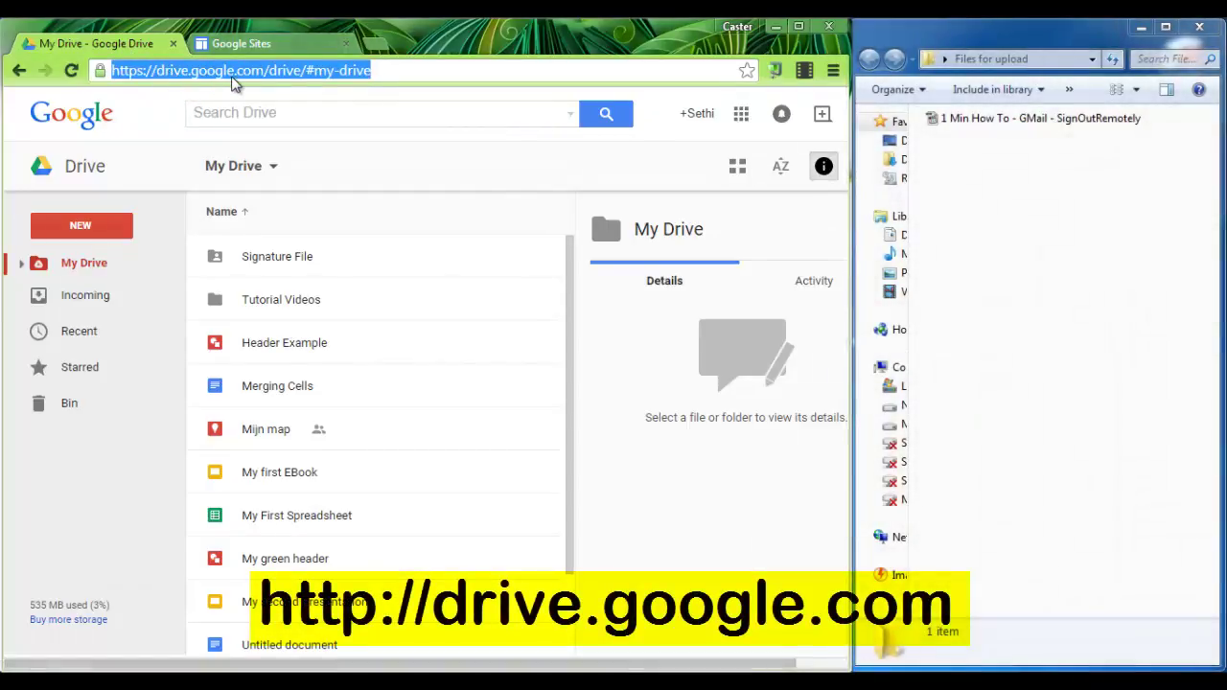
click(251, 42)
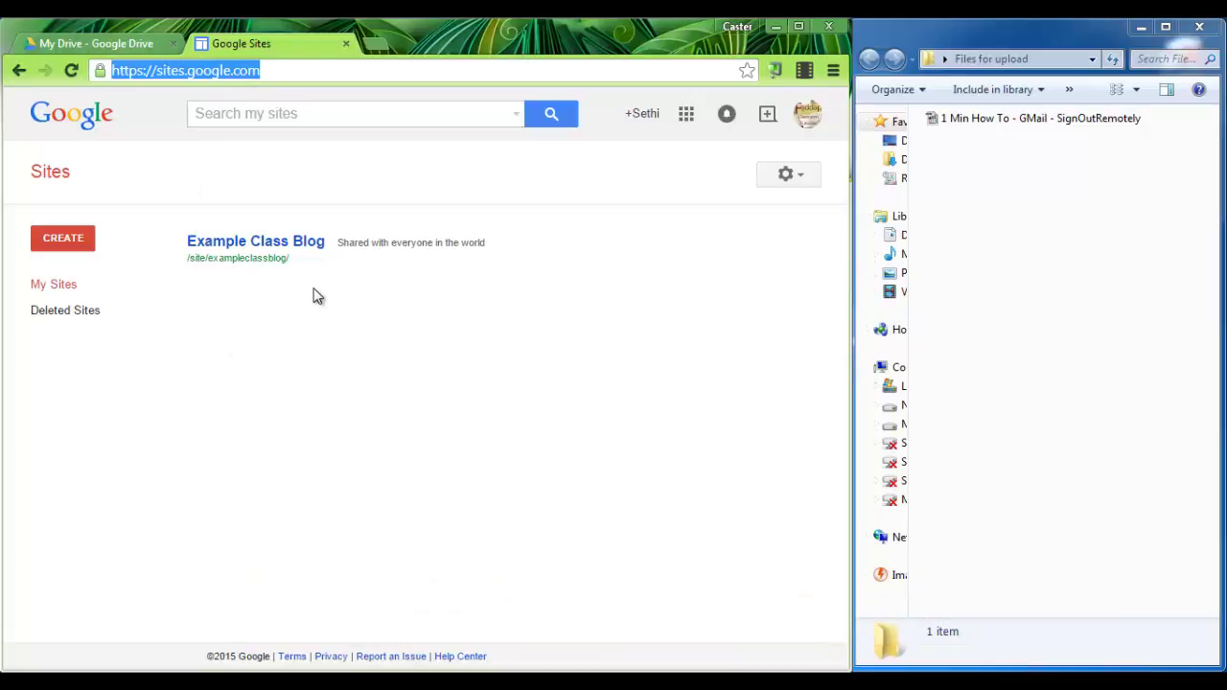
click(95, 43)
click(249, 43)
click(115, 44)
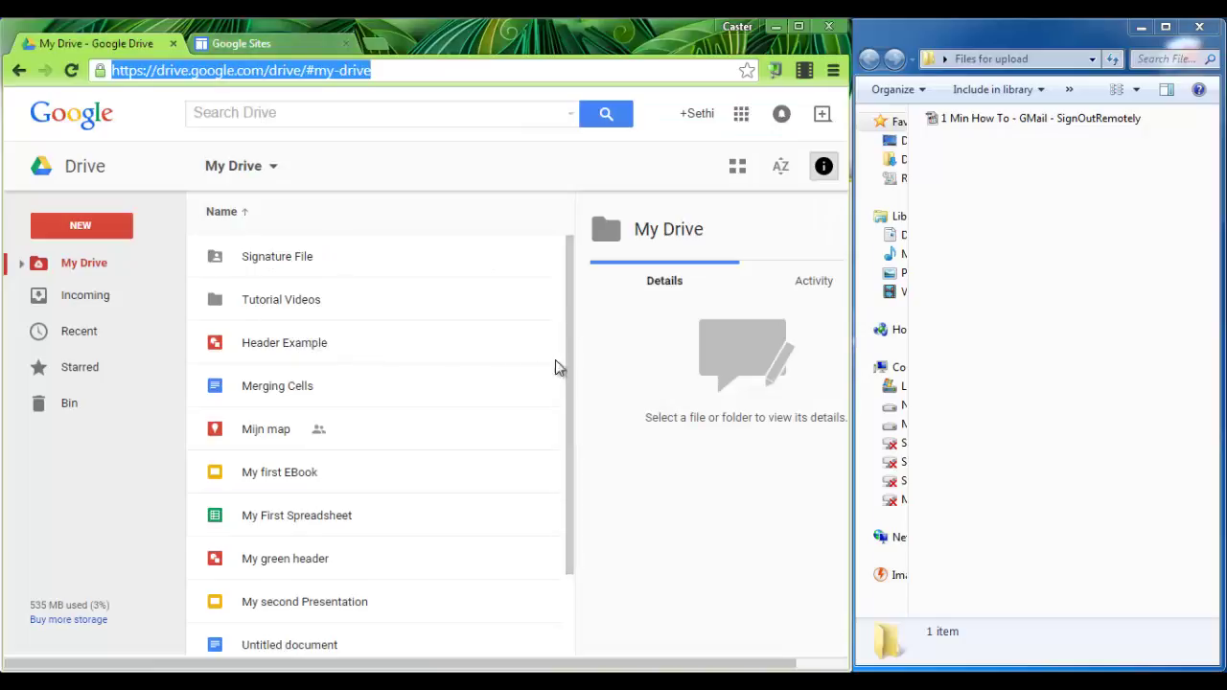
click(251, 44)
click(101, 42)
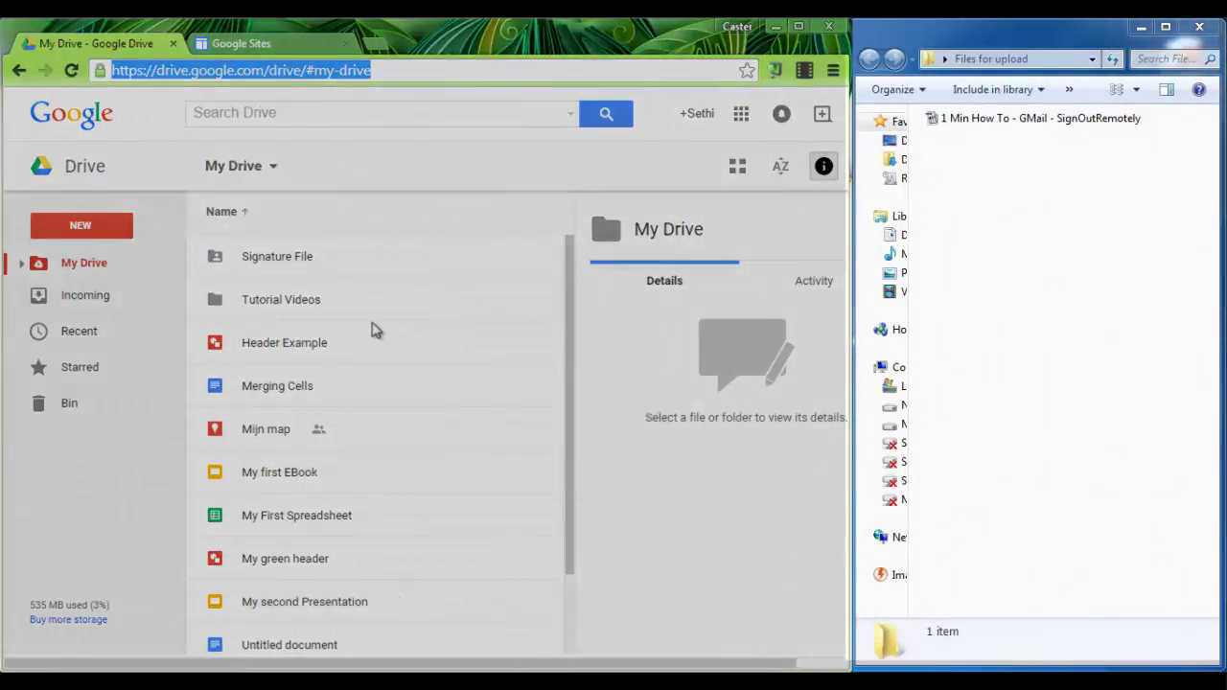
click(1011, 271)
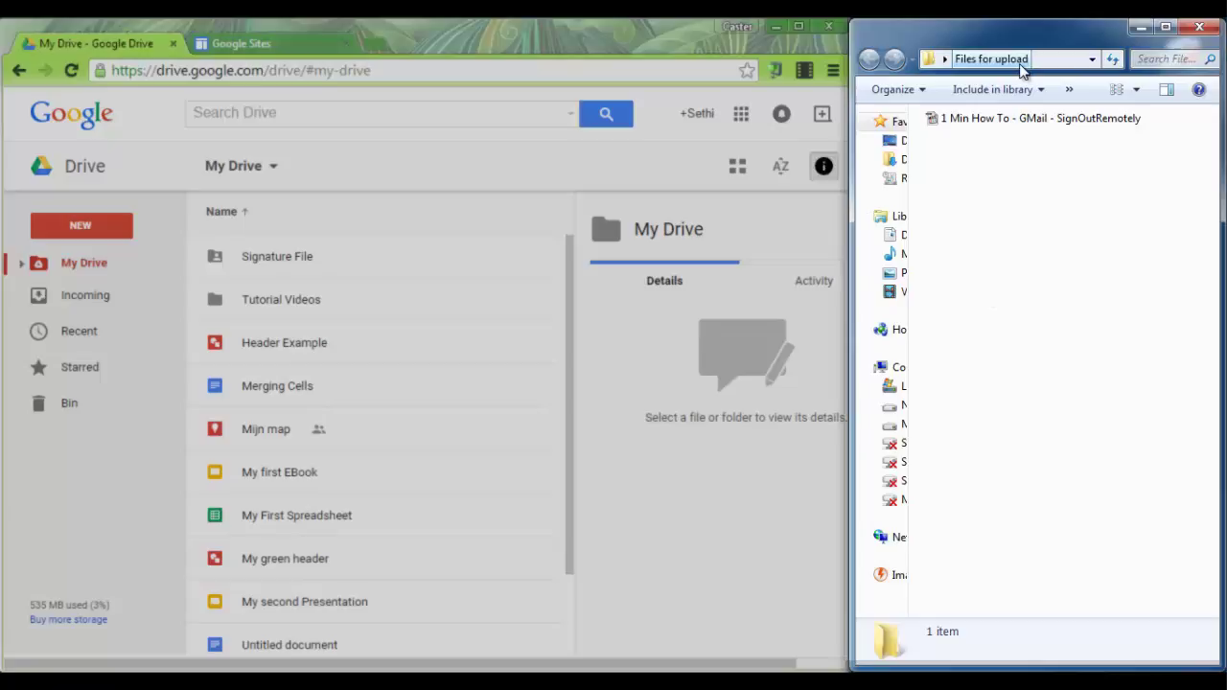
click(944, 125)
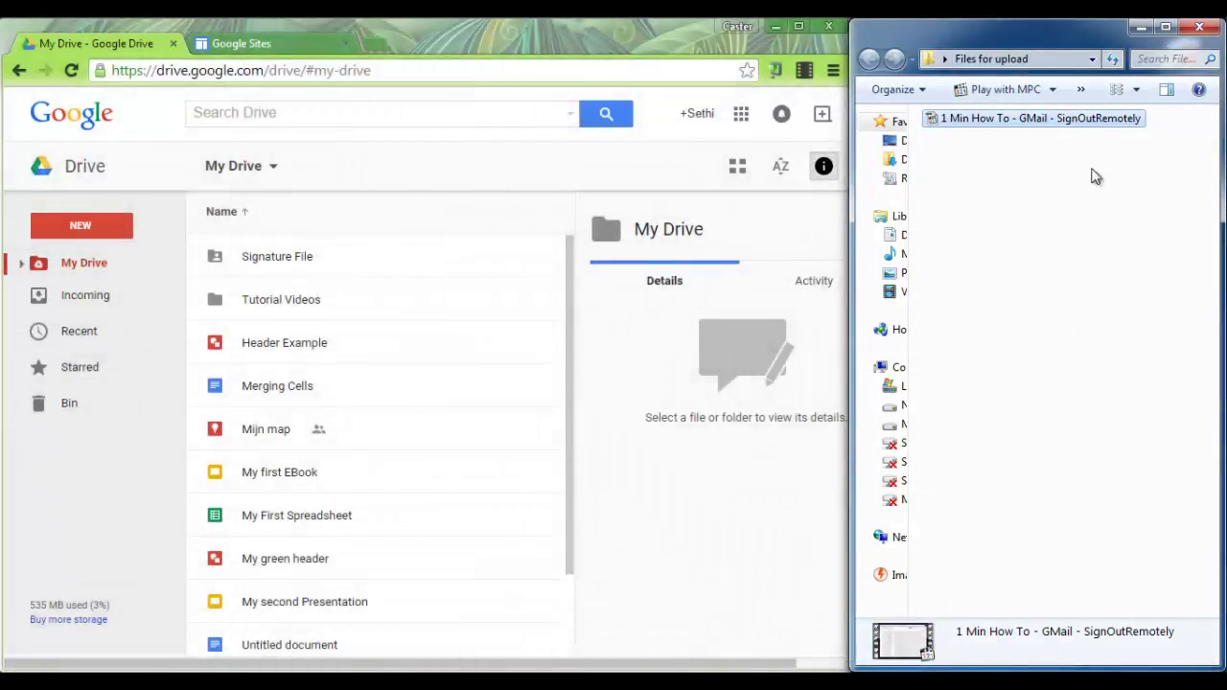
click(1069, 280)
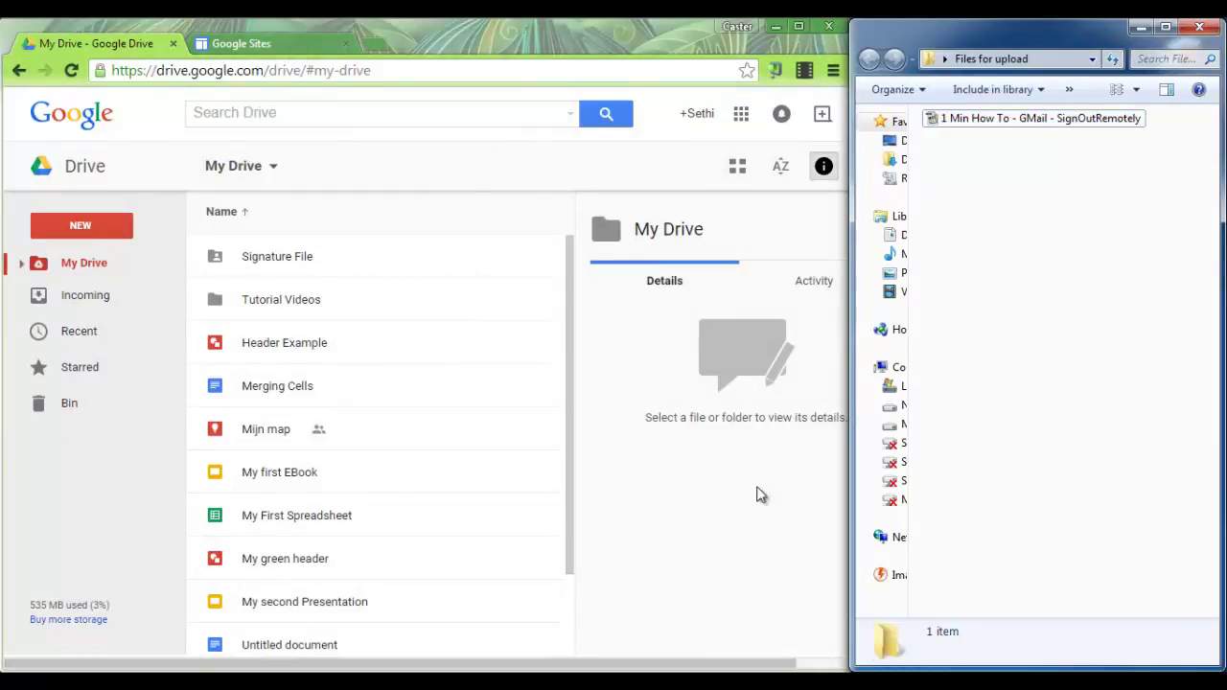
Widen the Files for upload window slightly and narrow the browser window so the two sit side by side
mouse_move(847, 667)
mouse_down()
mouse_move(815, 411)
mouse_move(526, 581)
mouse_move(832, 596)
mouse_move(854, 671)
mouse_move(841, 668)
mouse_up()
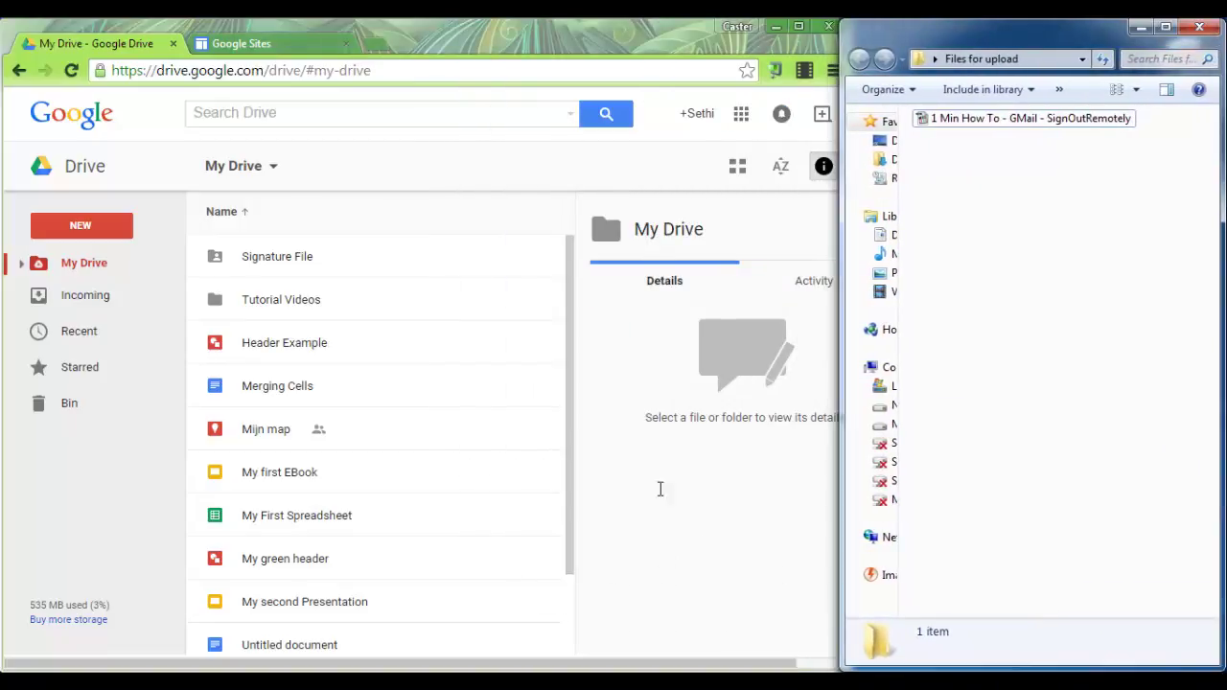
click(487, 29)
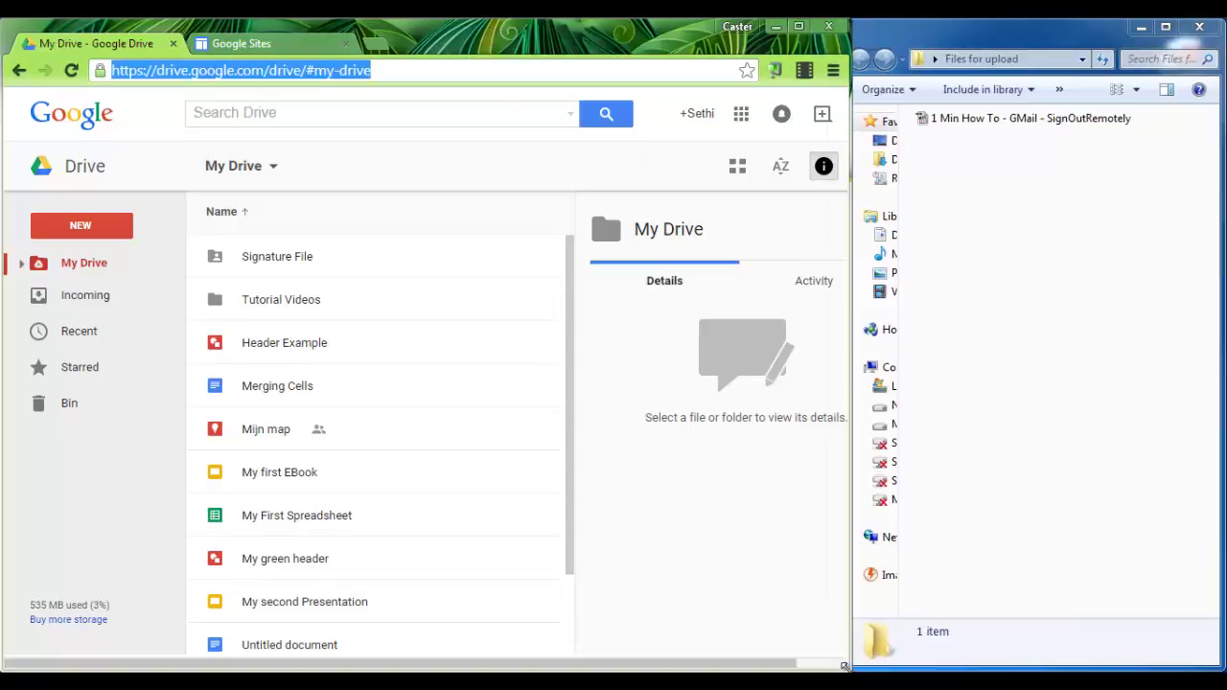
mouse_move(844, 665)
mouse_down()
mouse_move(687, 639)
mouse_move(658, 649)
mouse_move(836, 671)
mouse_up()
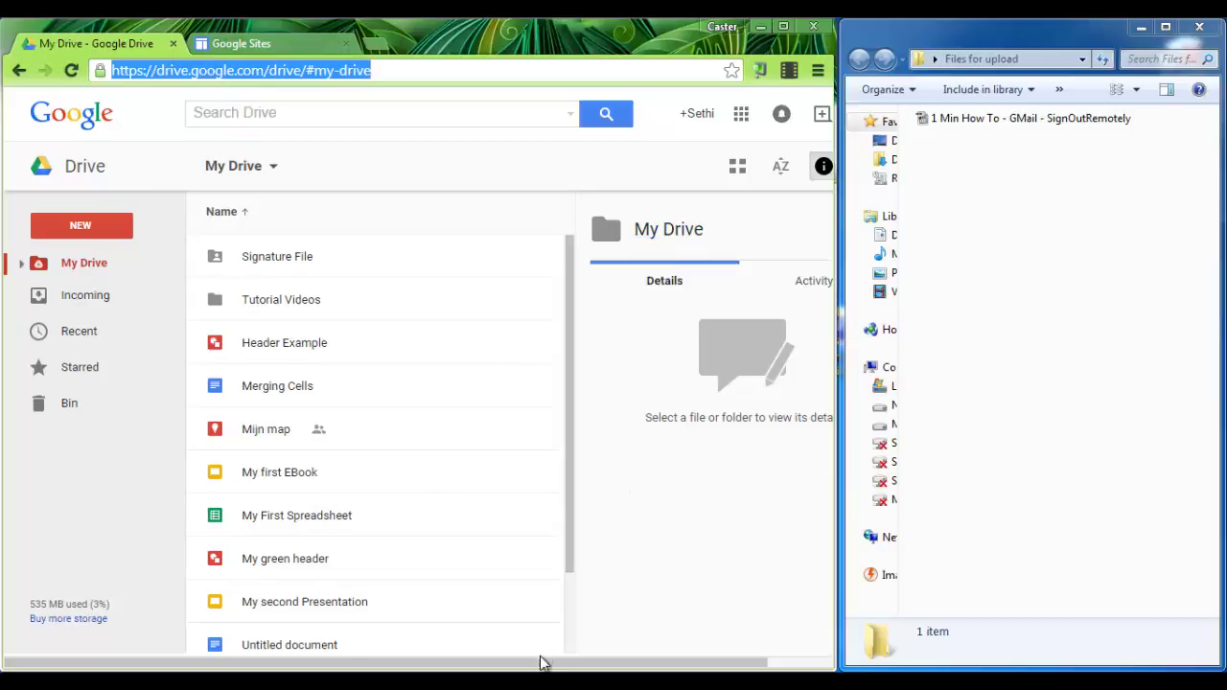
Leave the new Drive to switch Google Drive to its old interface
drag(543, 664, 652, 664)
click(795, 169)
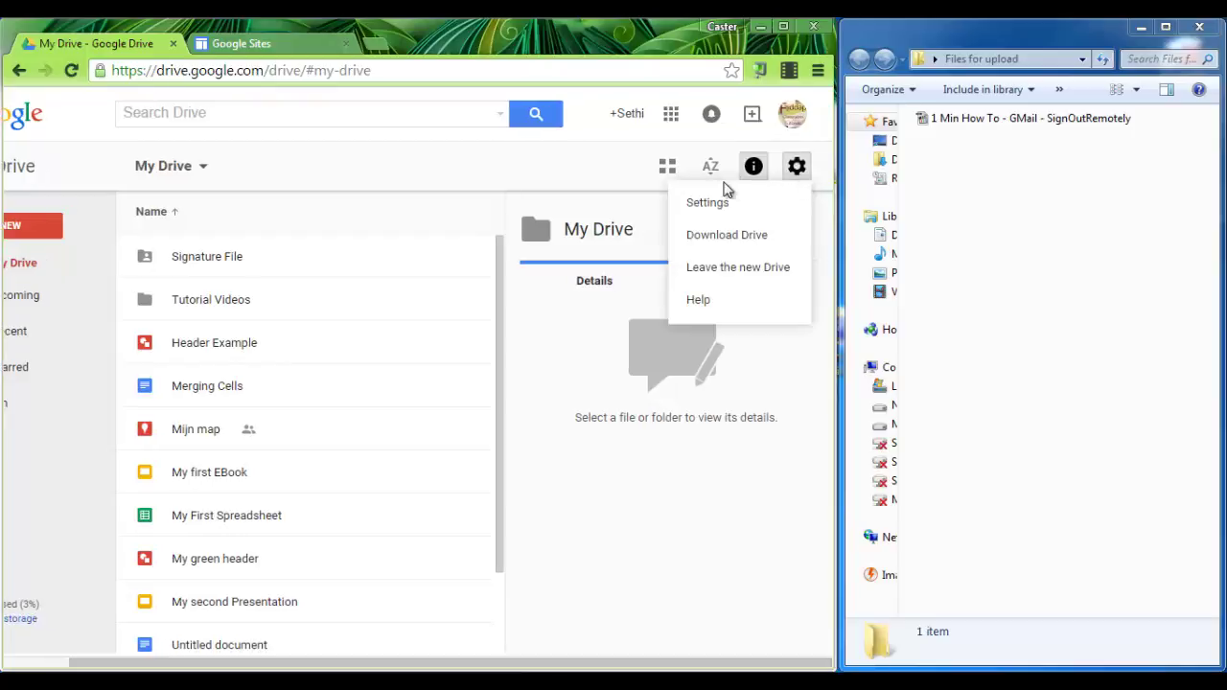
click(734, 276)
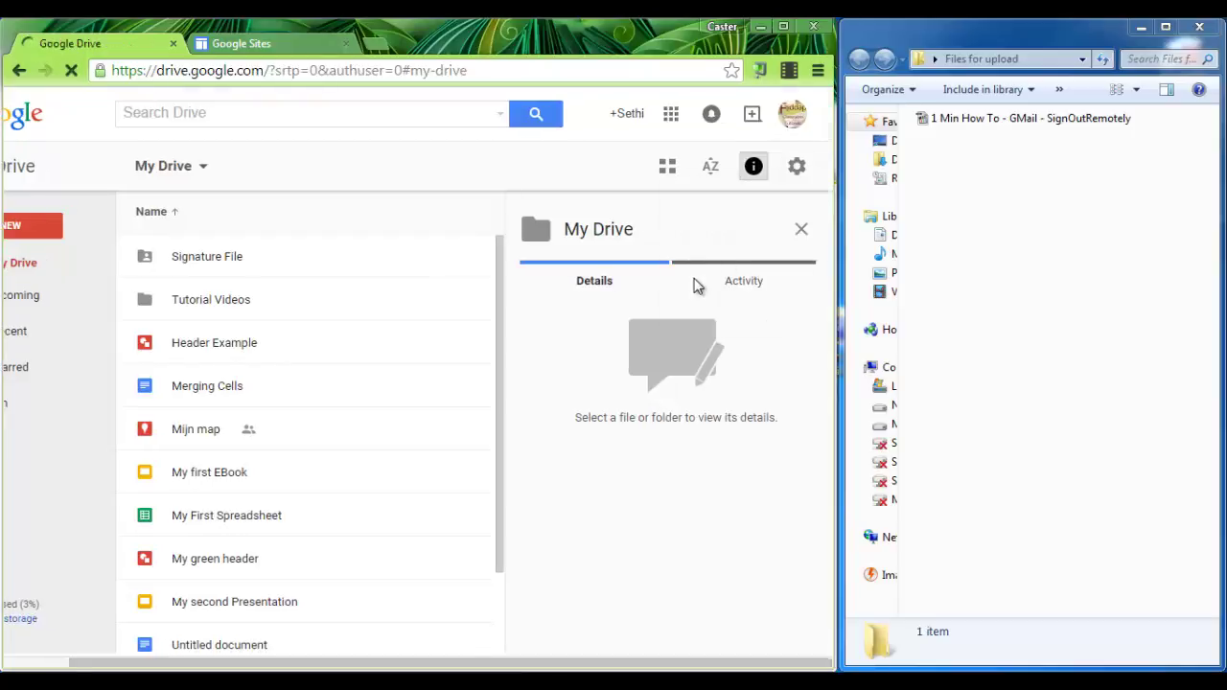
click(803, 168)
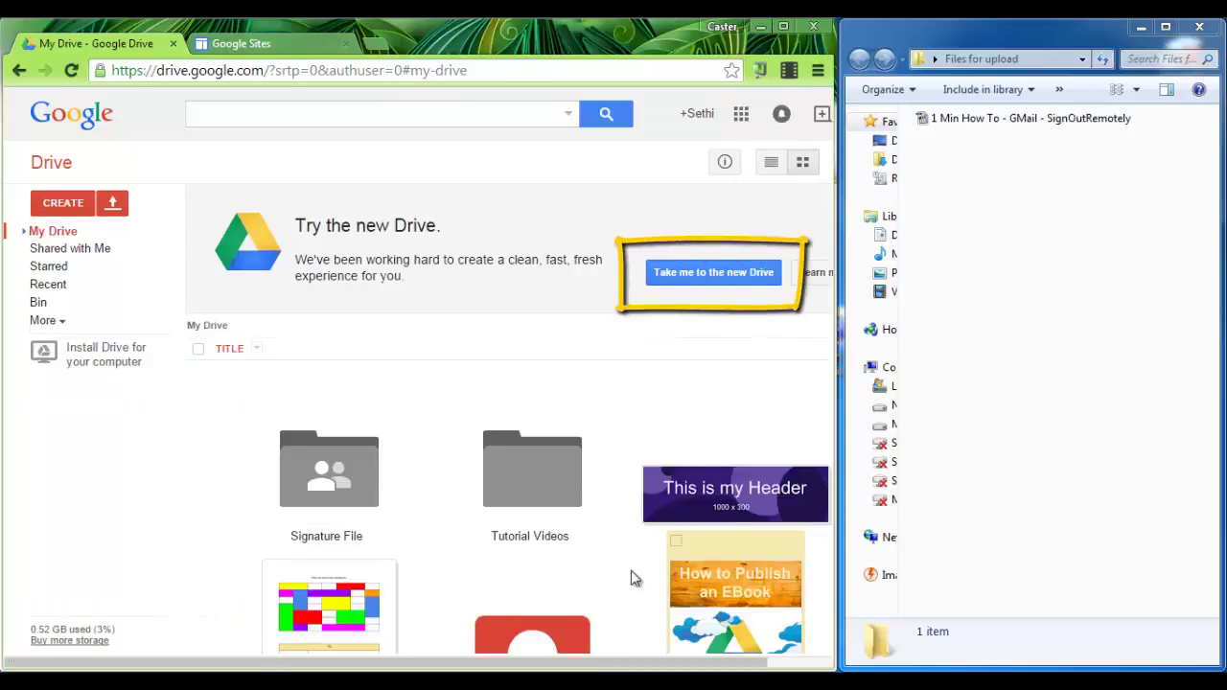
Switch Google Drive back to the new Drive interface
drag(603, 661, 679, 659)
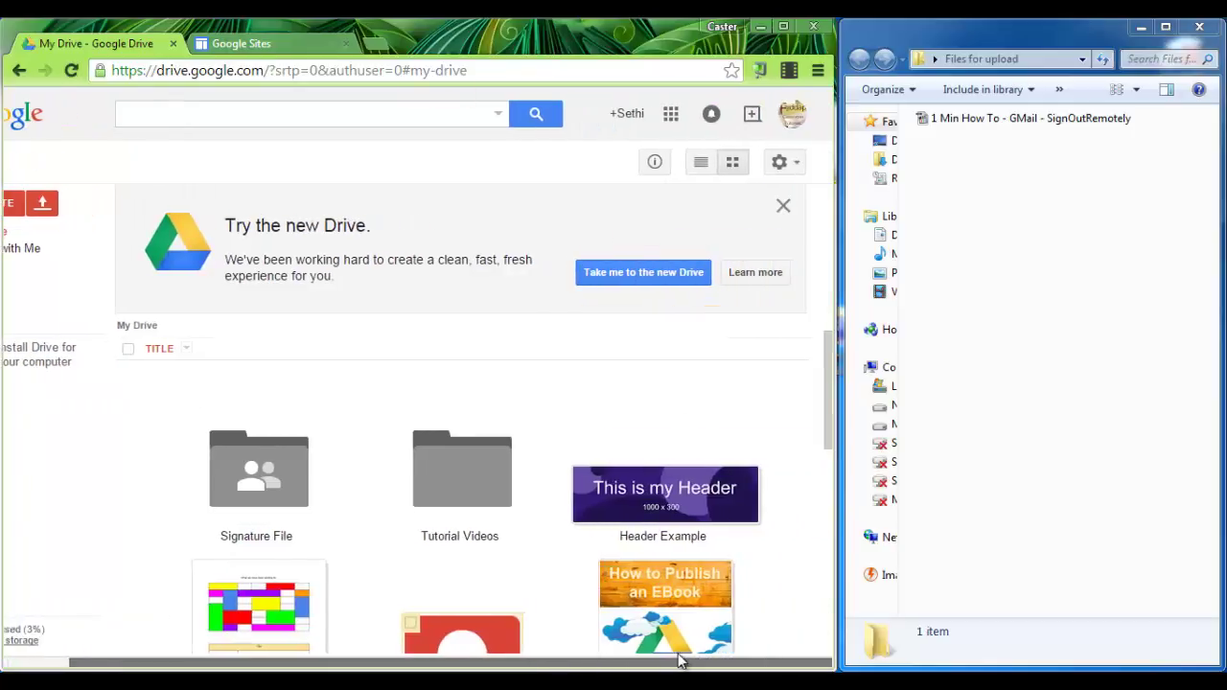
click(783, 163)
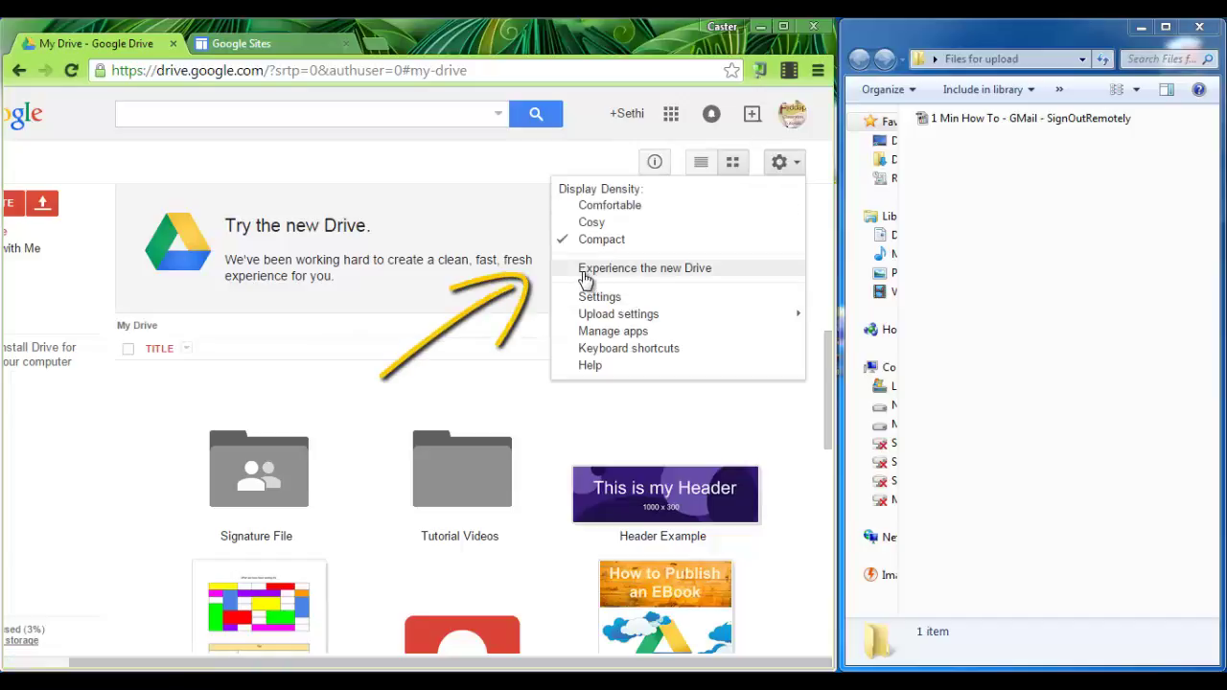
click(668, 274)
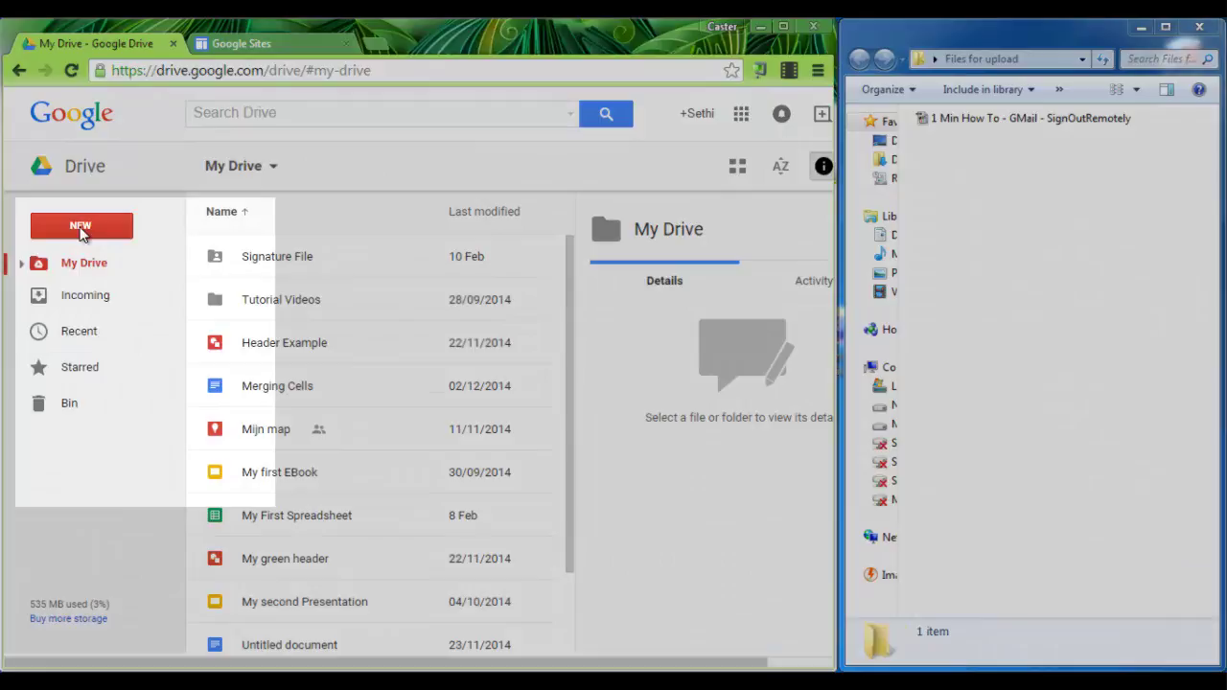
Create a new folder named Vlog Files in My Drive
click(84, 234)
click(88, 269)
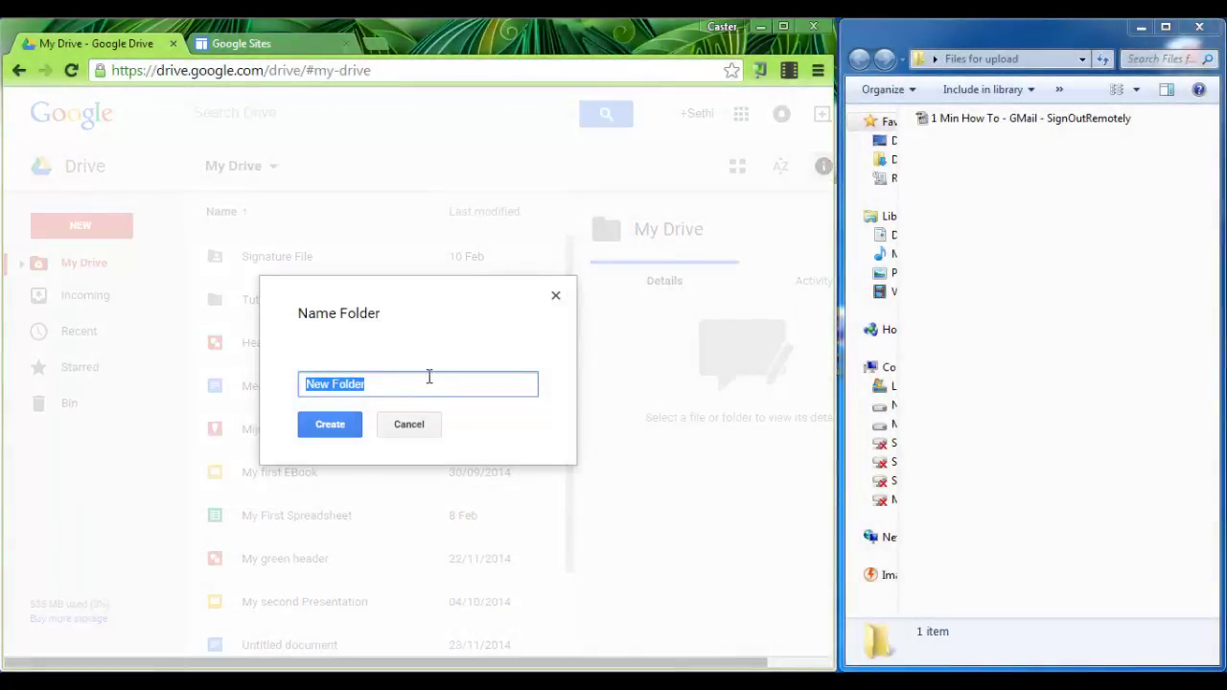
text(Vlog Files)
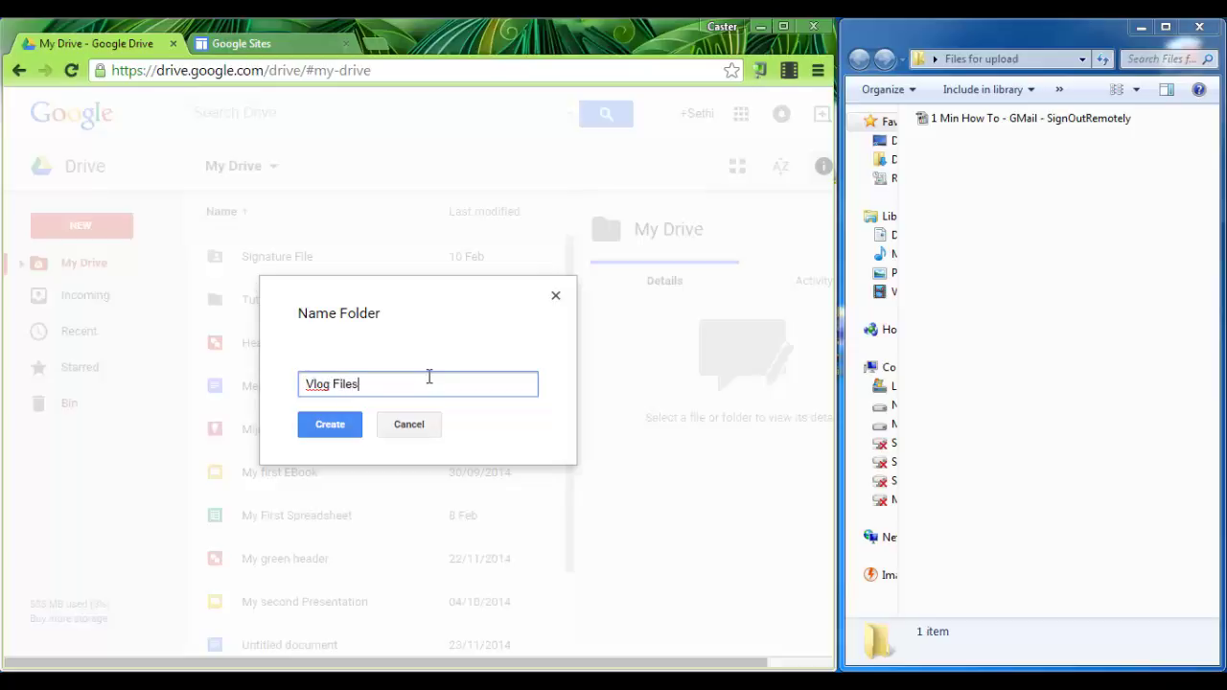
click(336, 430)
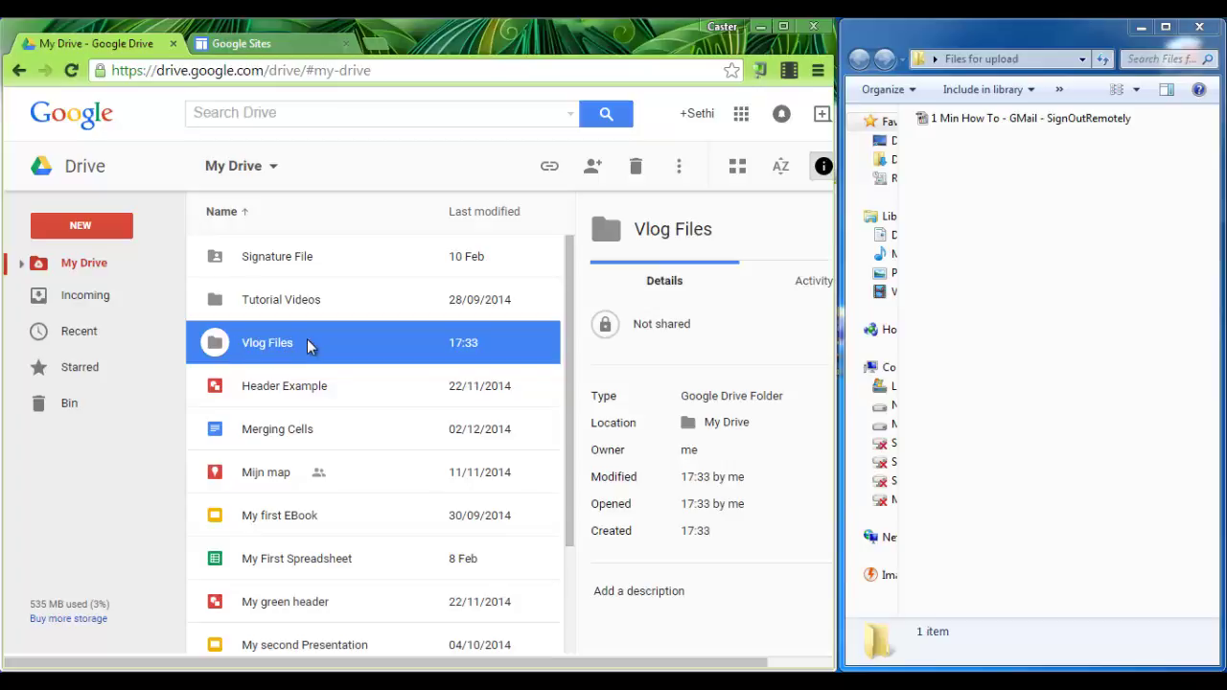
Share the Vlog Files folder through the advanced sharing settings with anyone who has the link, with view-only access
right_click(255, 343)
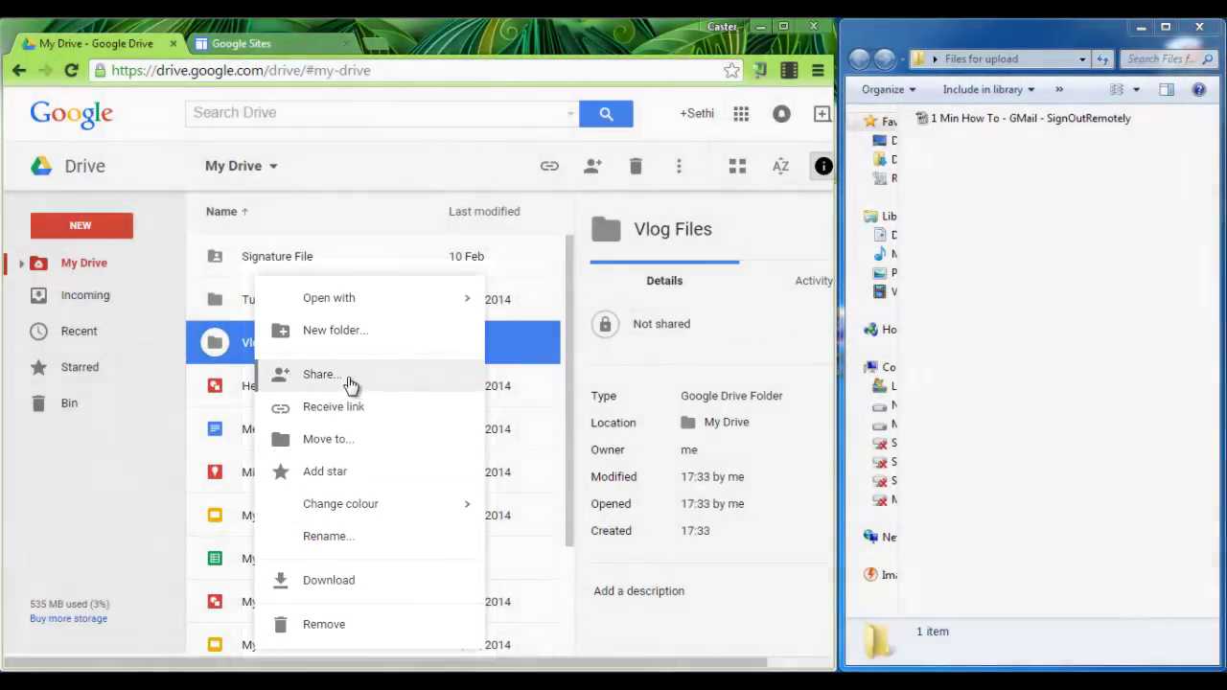
click(351, 385)
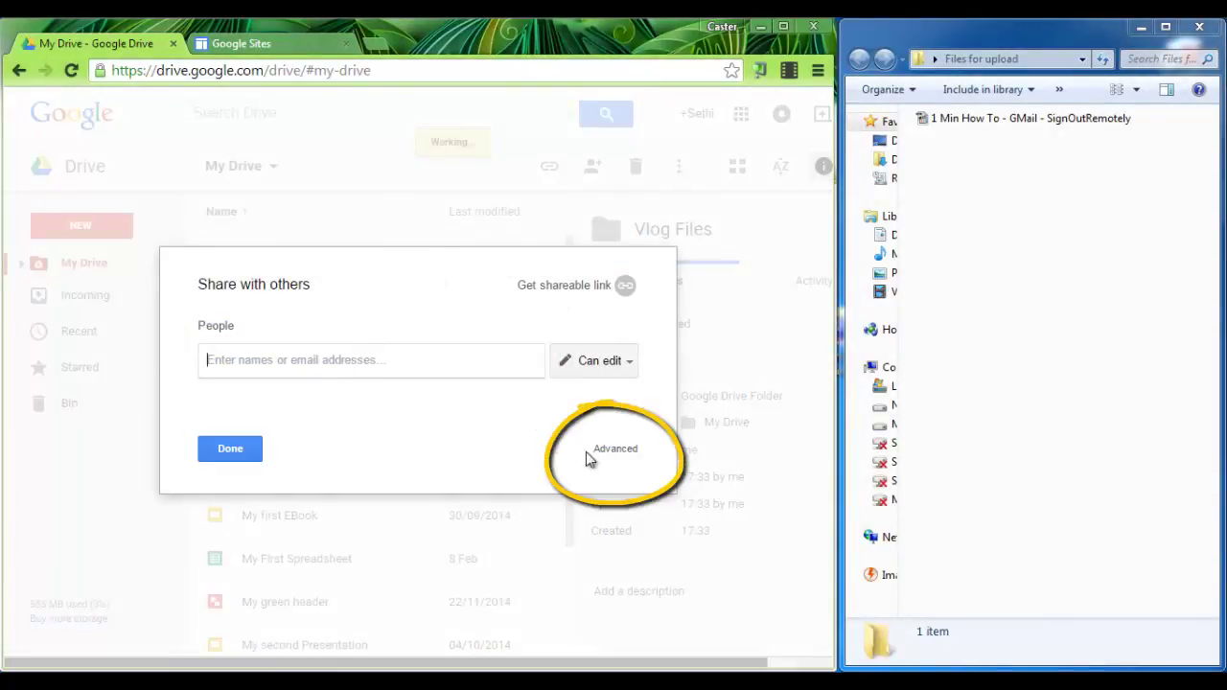
click(616, 451)
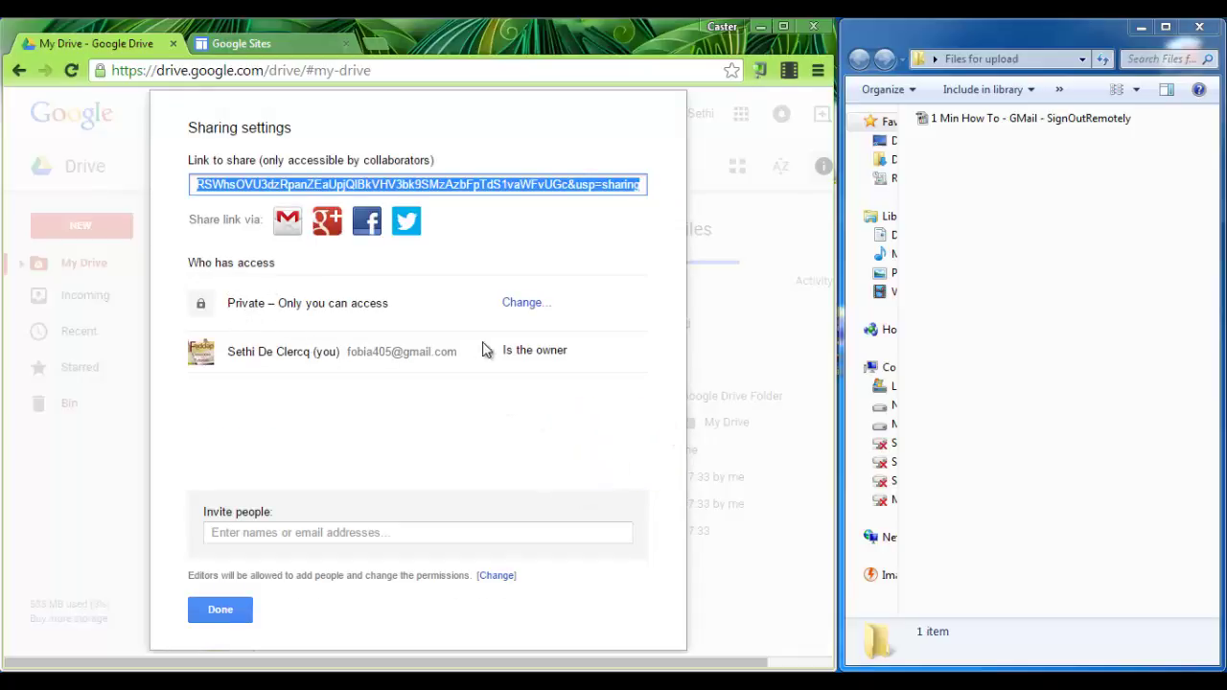
click(516, 304)
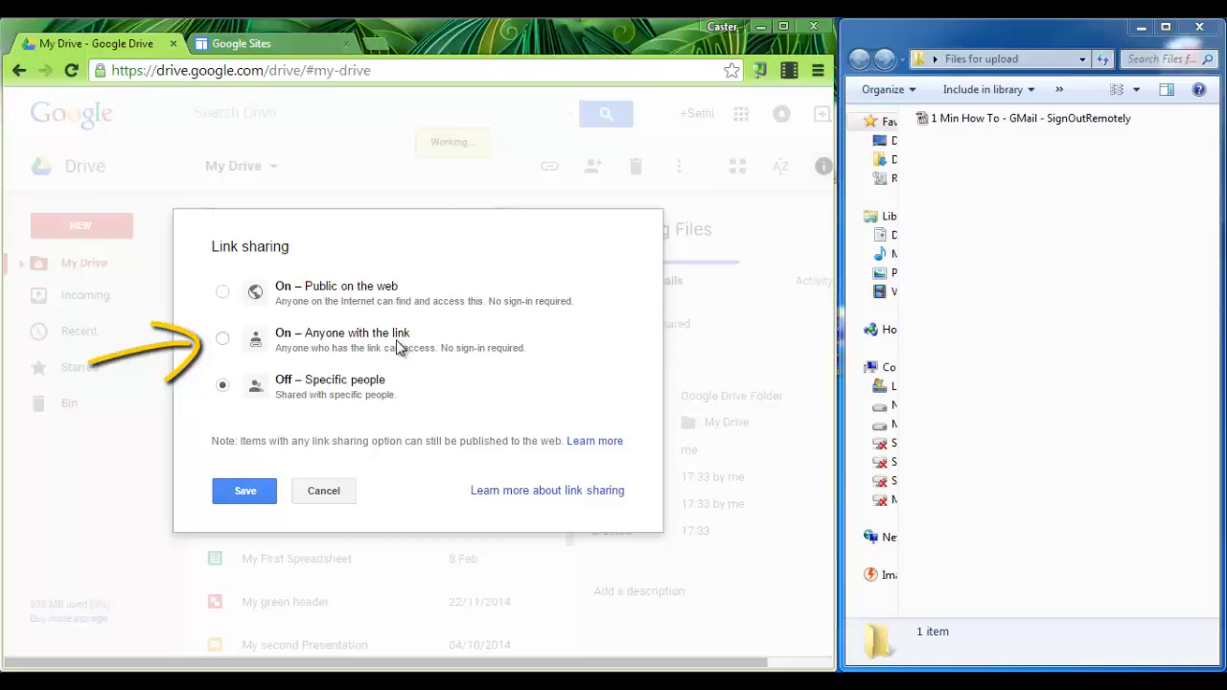
click(222, 339)
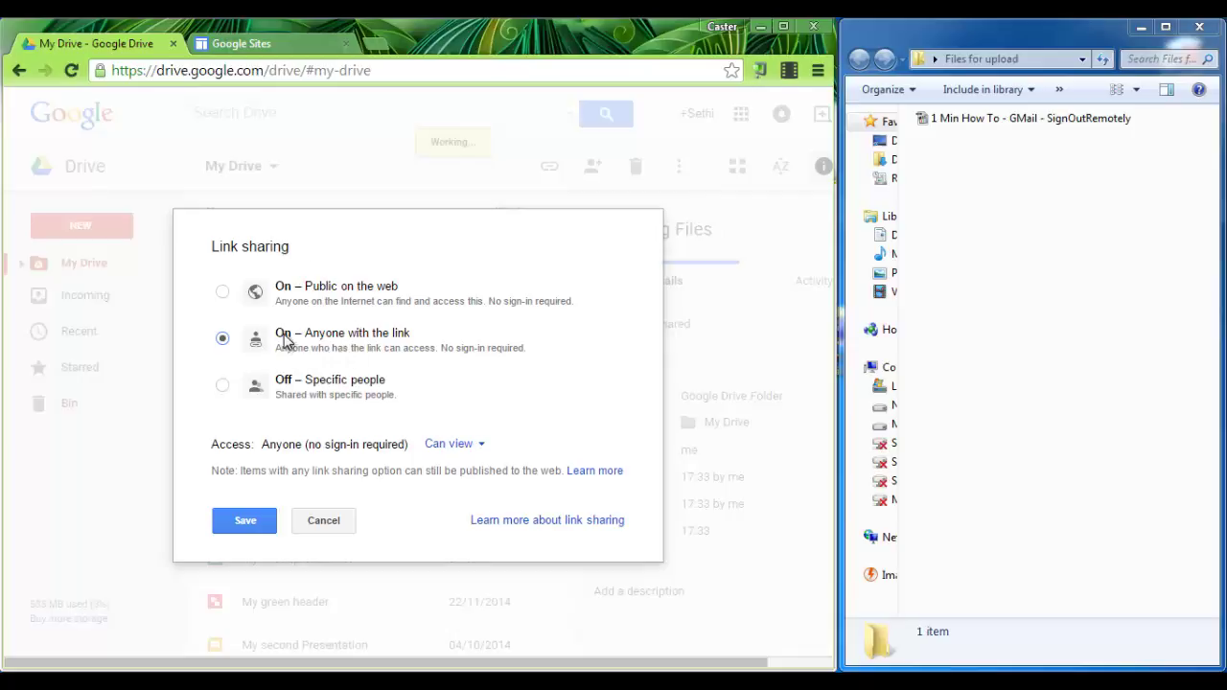
click(464, 453)
click(551, 431)
click(241, 522)
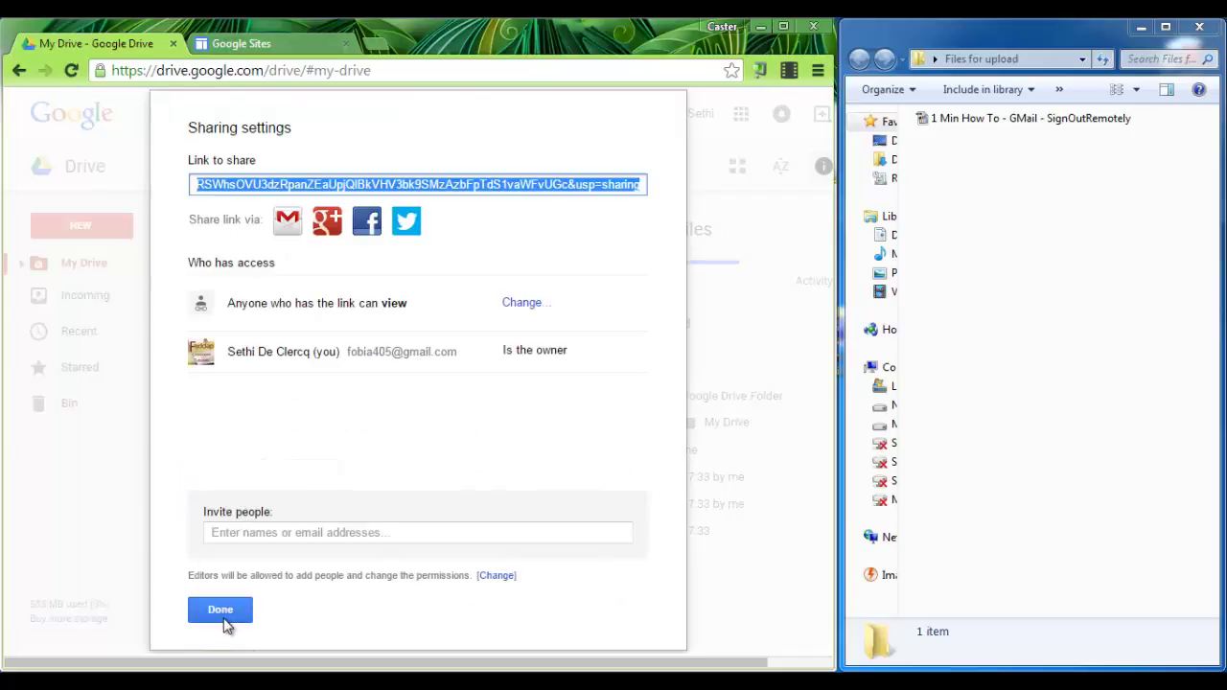
click(223, 613)
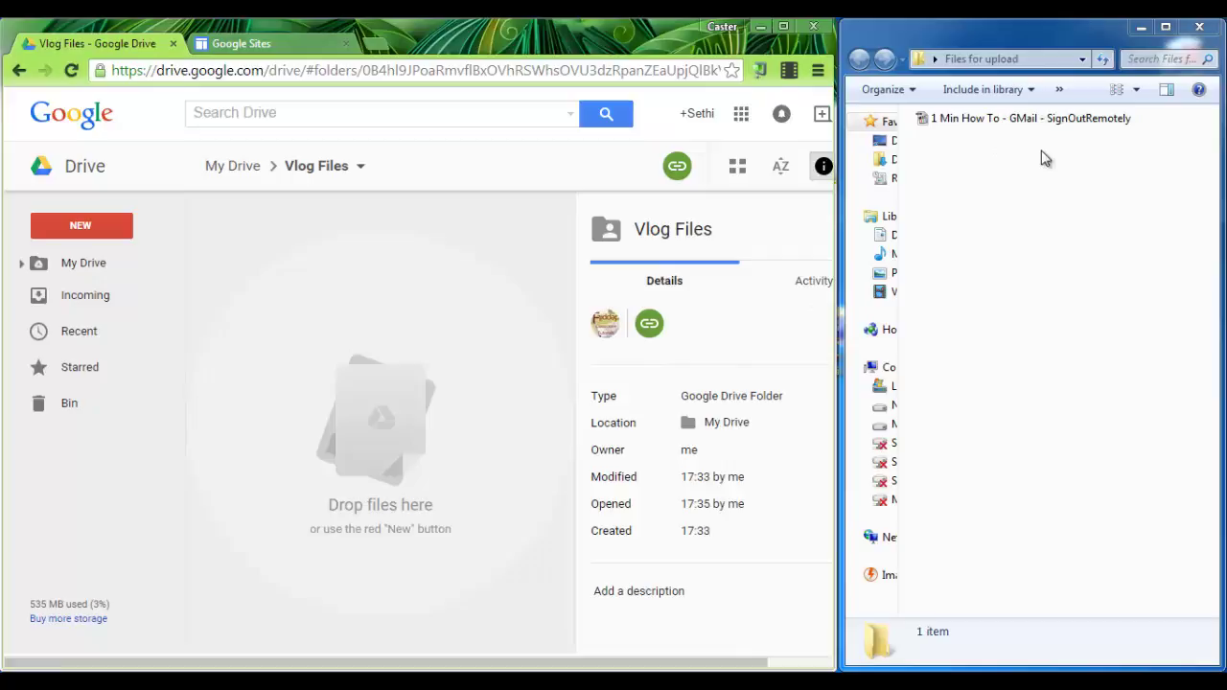
Upload the video "1 Min How To - GMail - SignOutRemotely" from the local folder into the Vlog Files folder
drag(1006, 128, 399, 363)
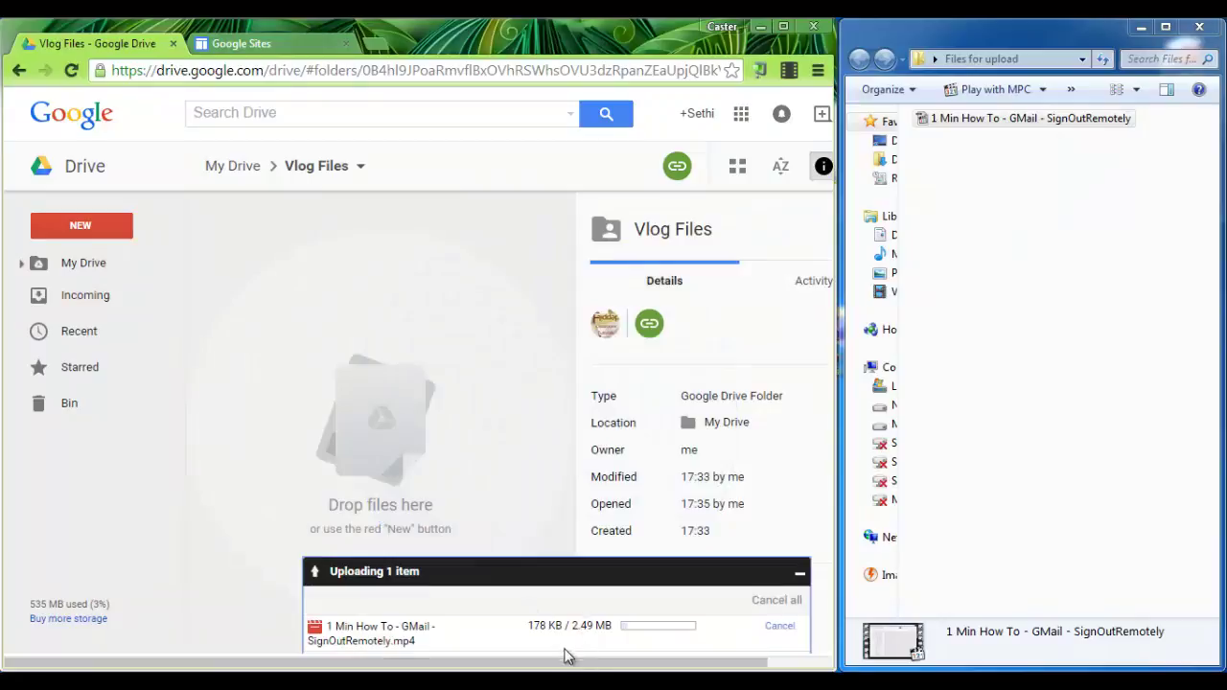
Create a top-level page named Vlog with the Announcements template in the Example Class Blog site on Google Sites
click(251, 42)
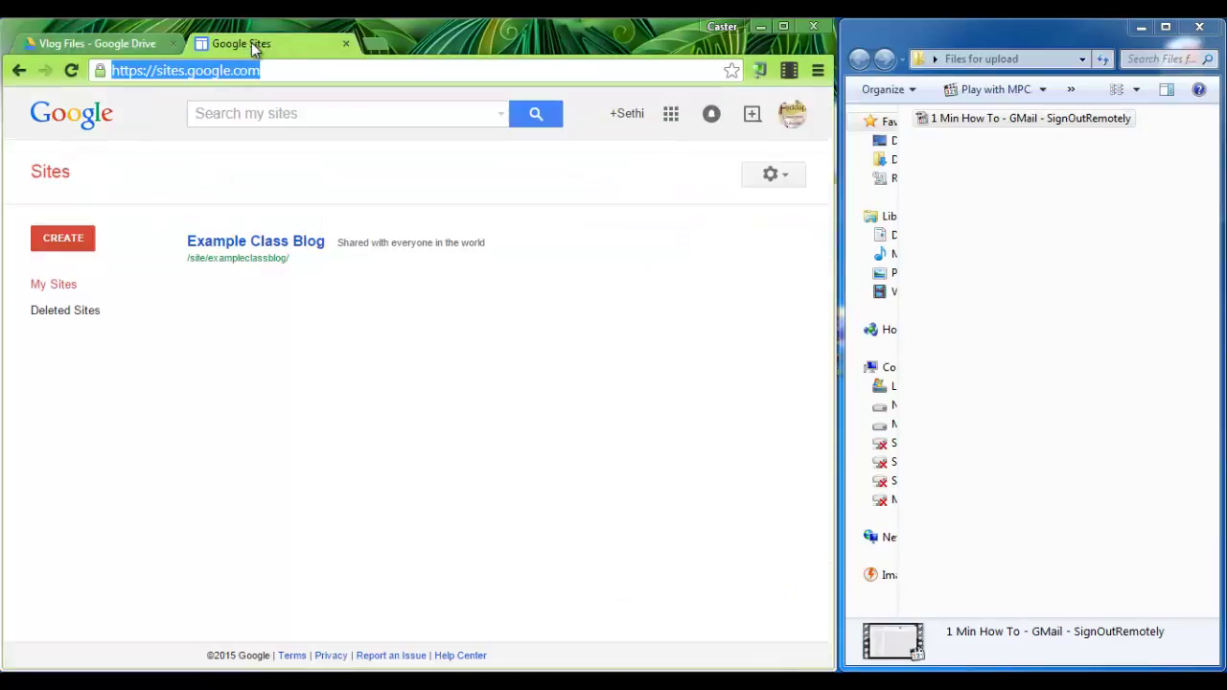
click(253, 242)
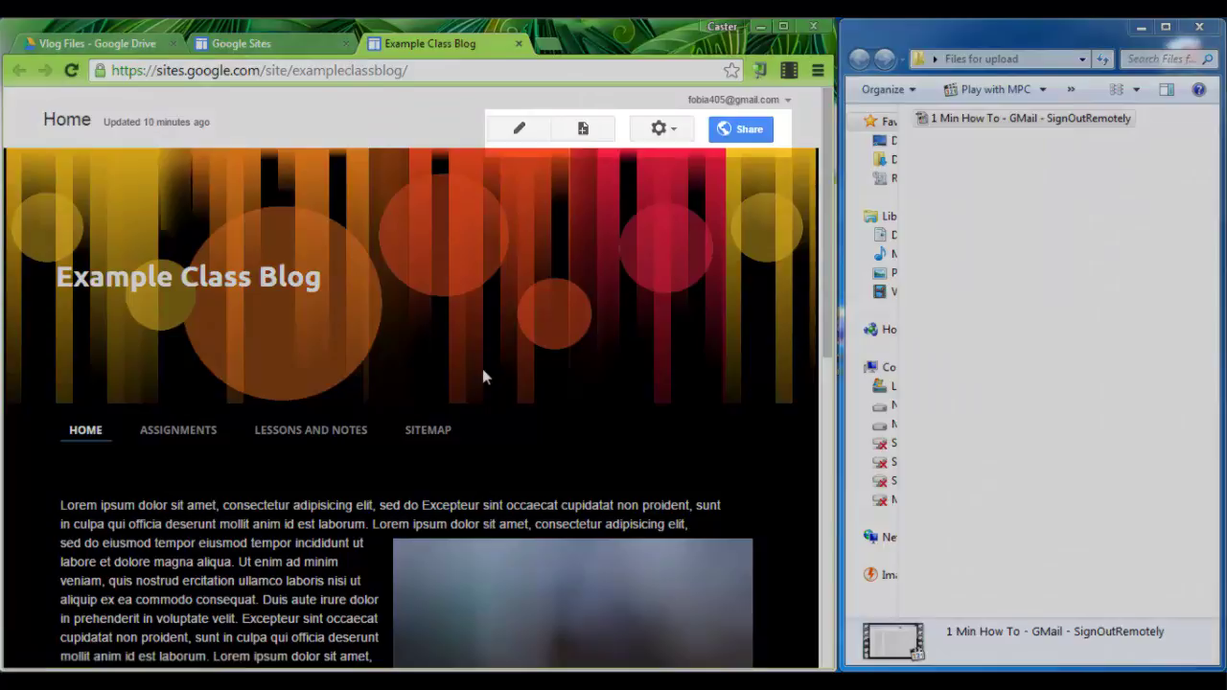
click(585, 129)
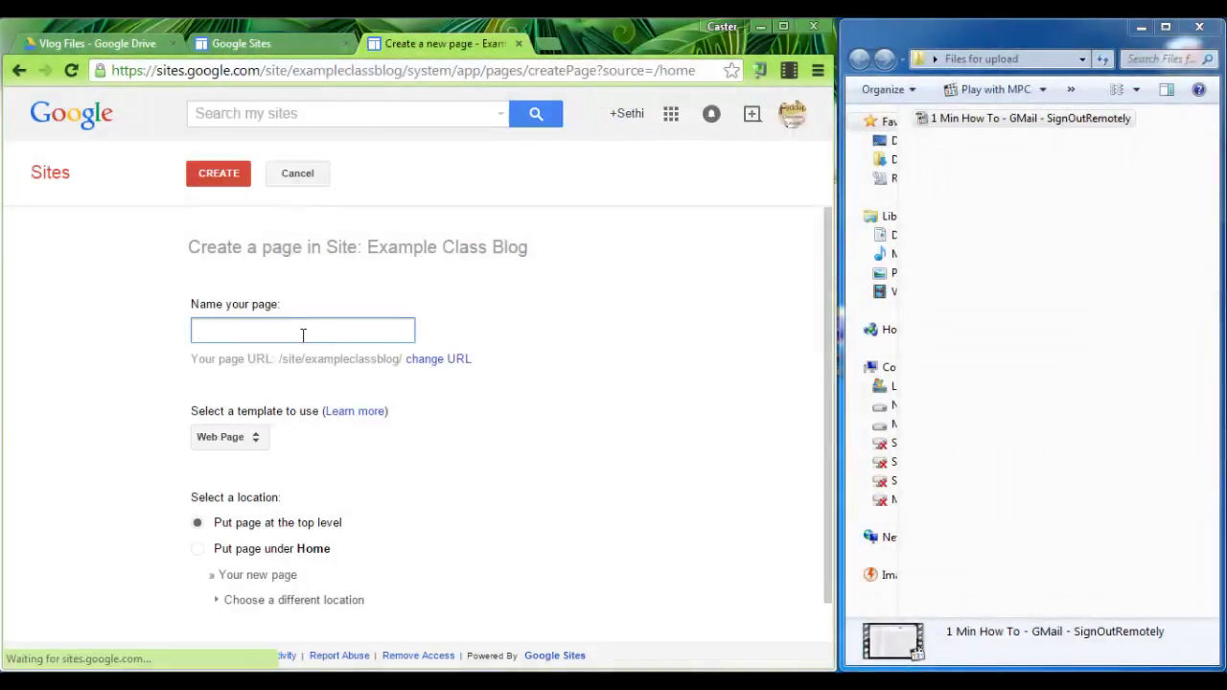
text(Vlog)
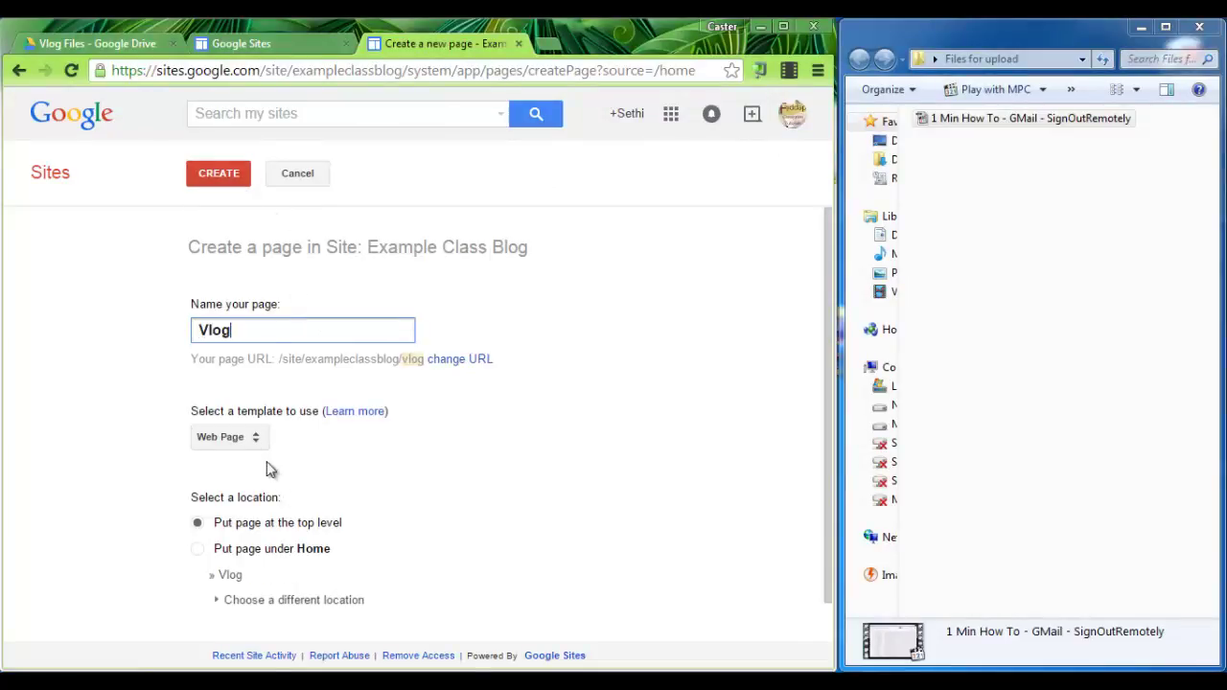
click(253, 439)
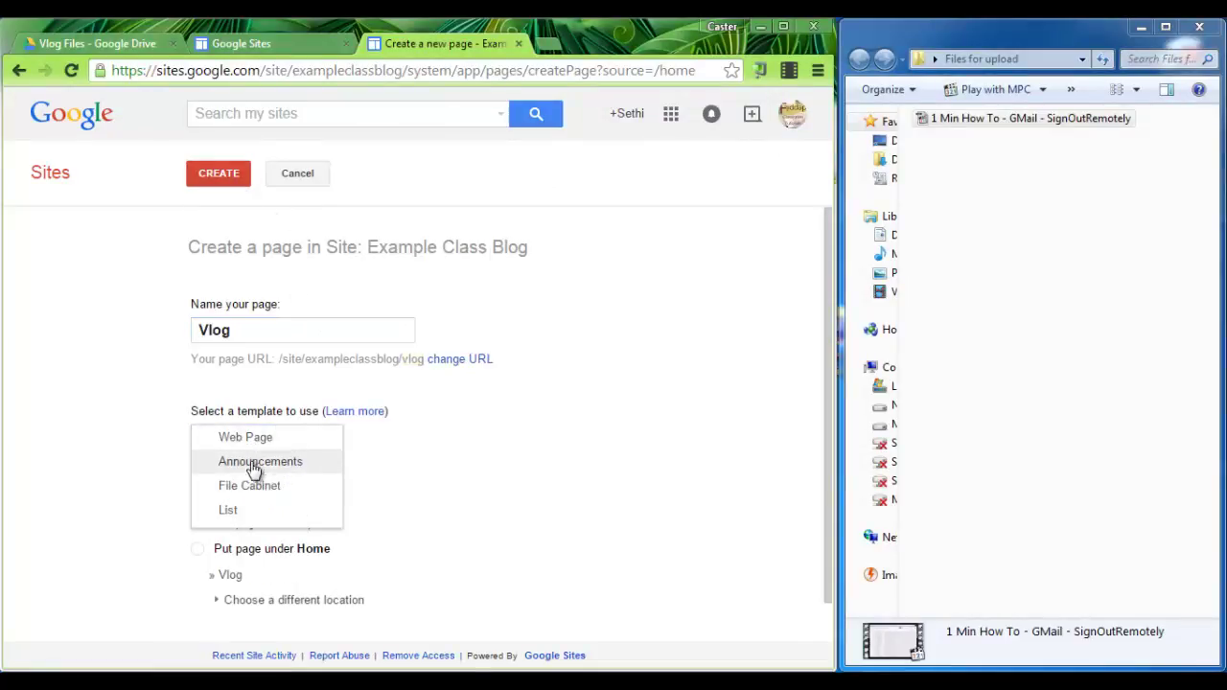
click(285, 463)
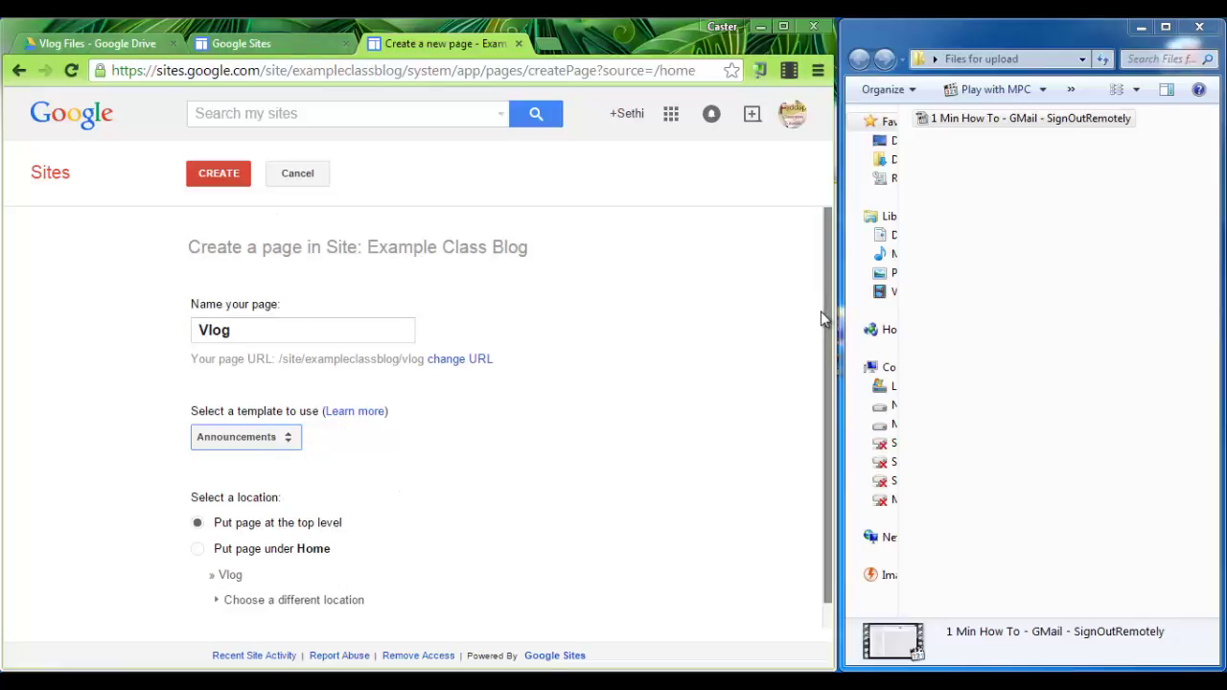
drag(821, 316, 833, 434)
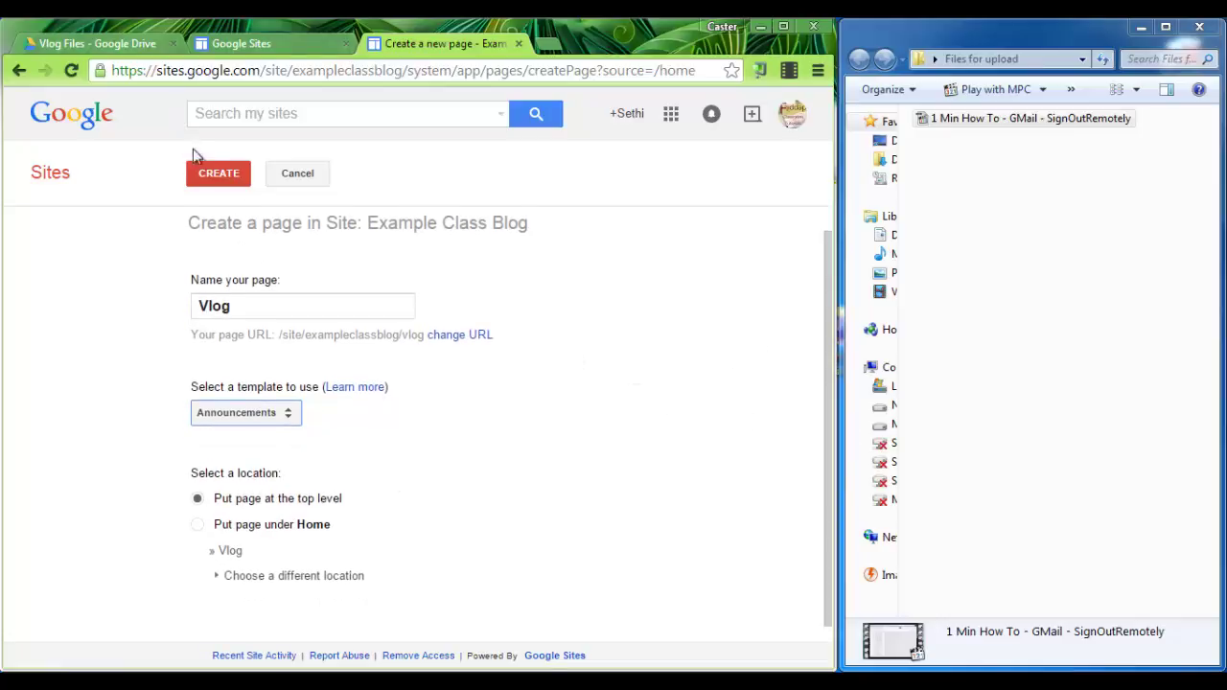
click(219, 172)
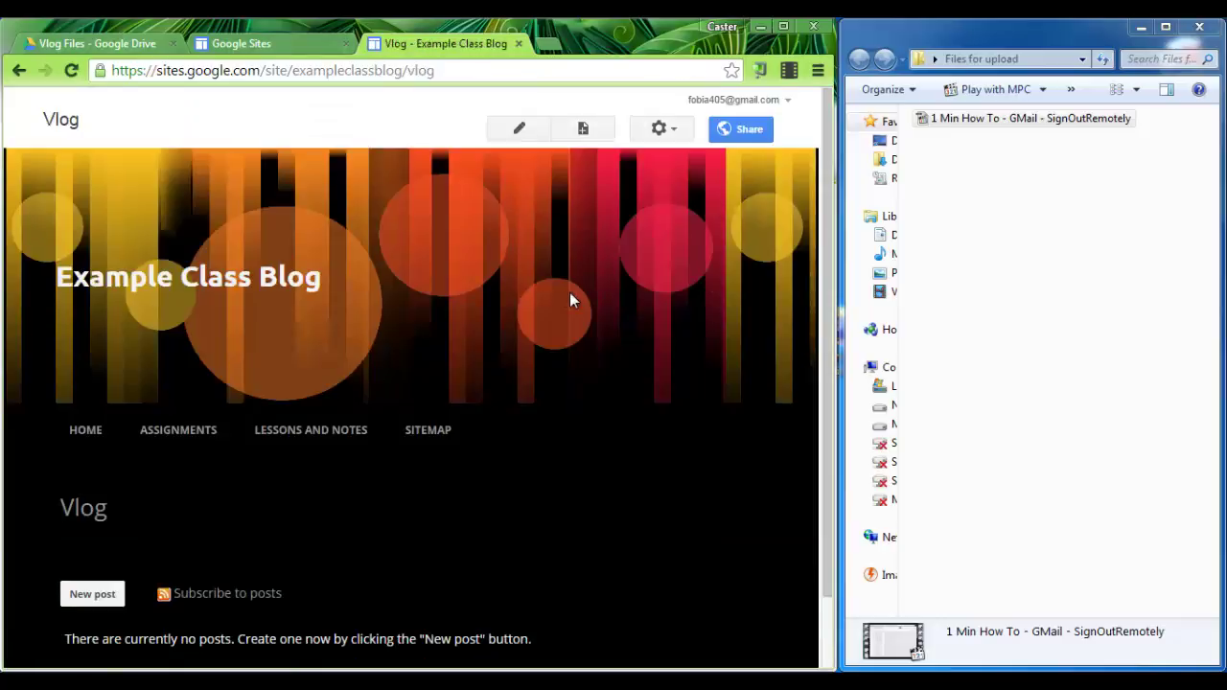
Check the video upload in Google Drive, and add a post to the Vlog page titled "My first Vlog" with the text "Here's the video"
scroll(826, 288, down, 2)
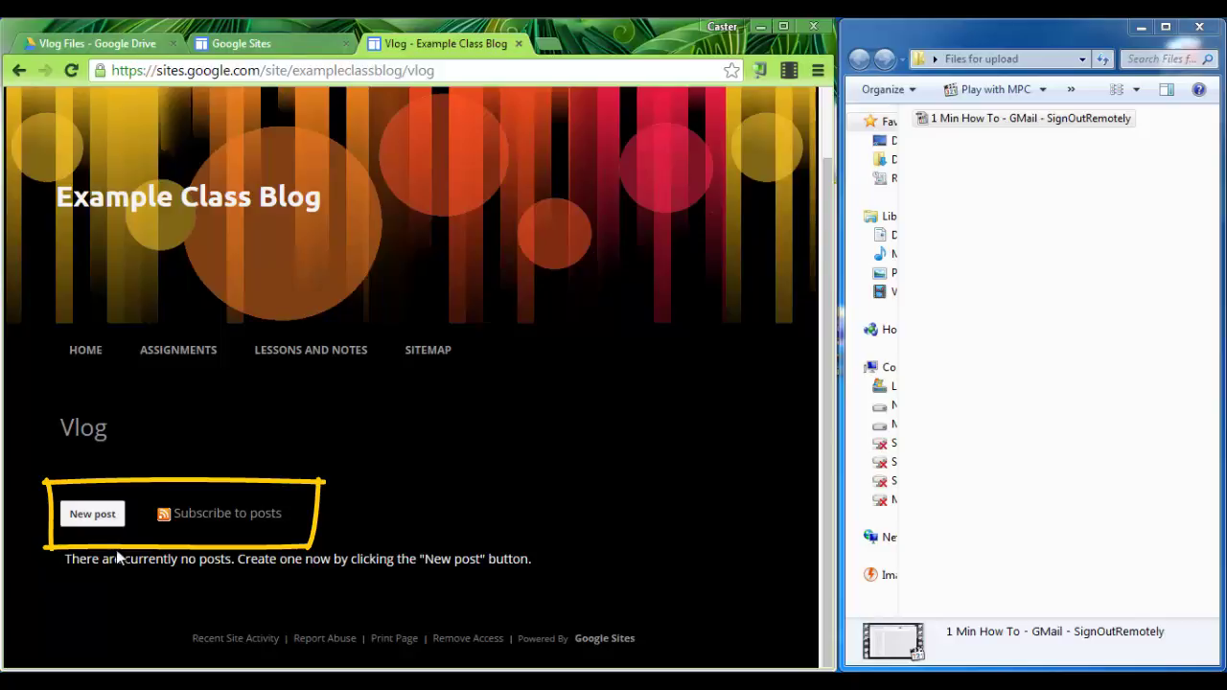
click(118, 43)
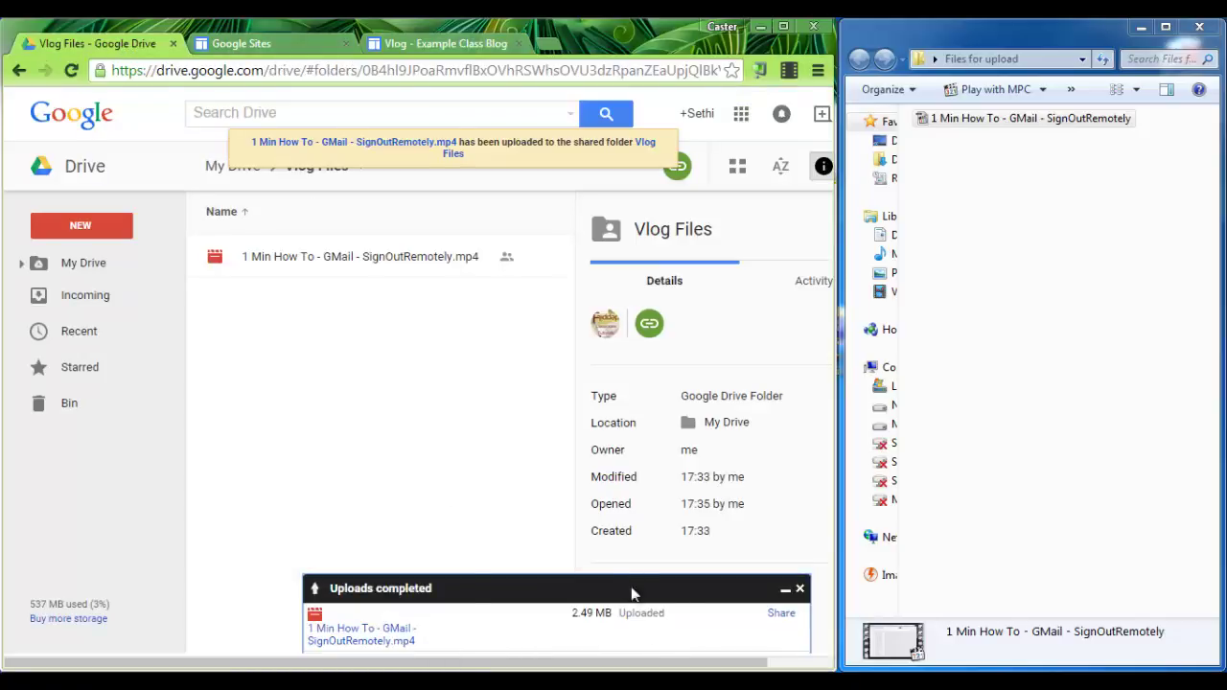
click(423, 46)
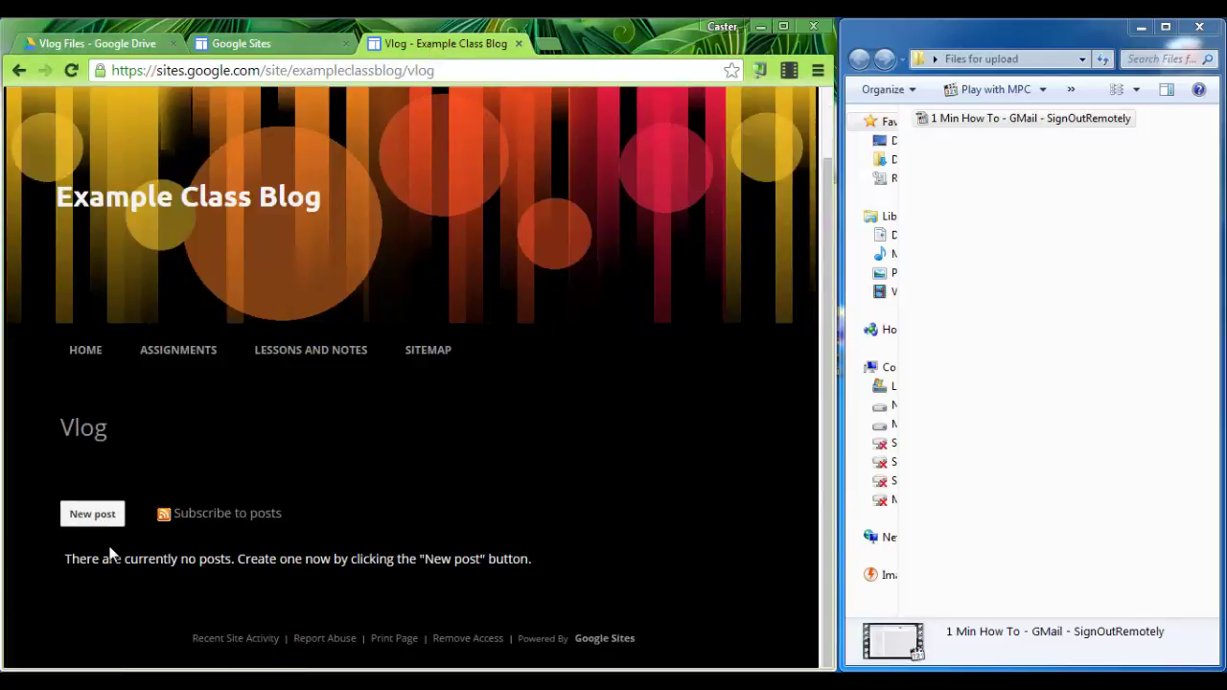
click(94, 515)
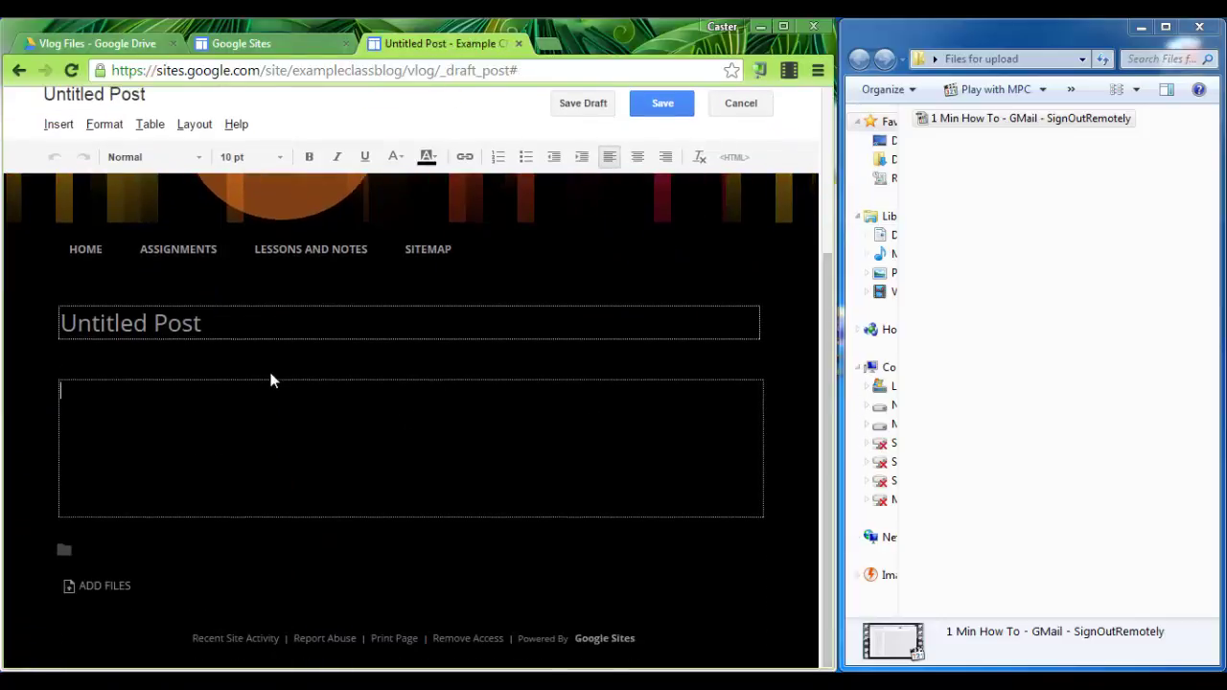
drag(239, 319, 8, 343)
text(M)
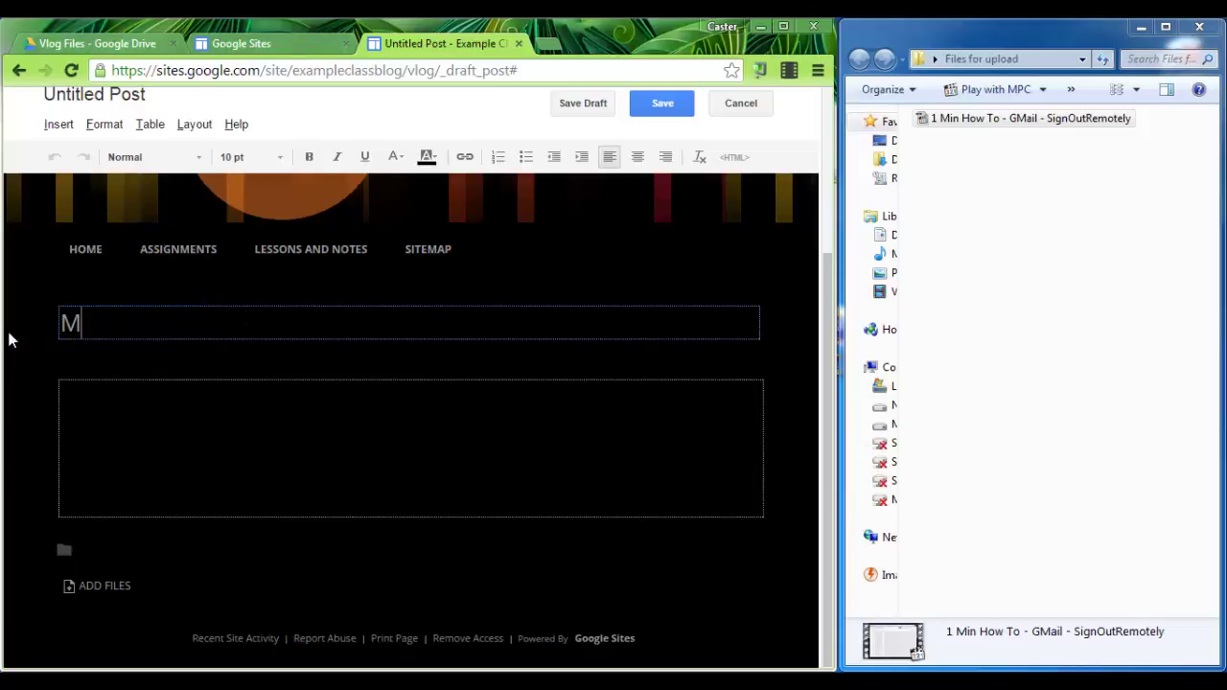
text(y first Vlog)
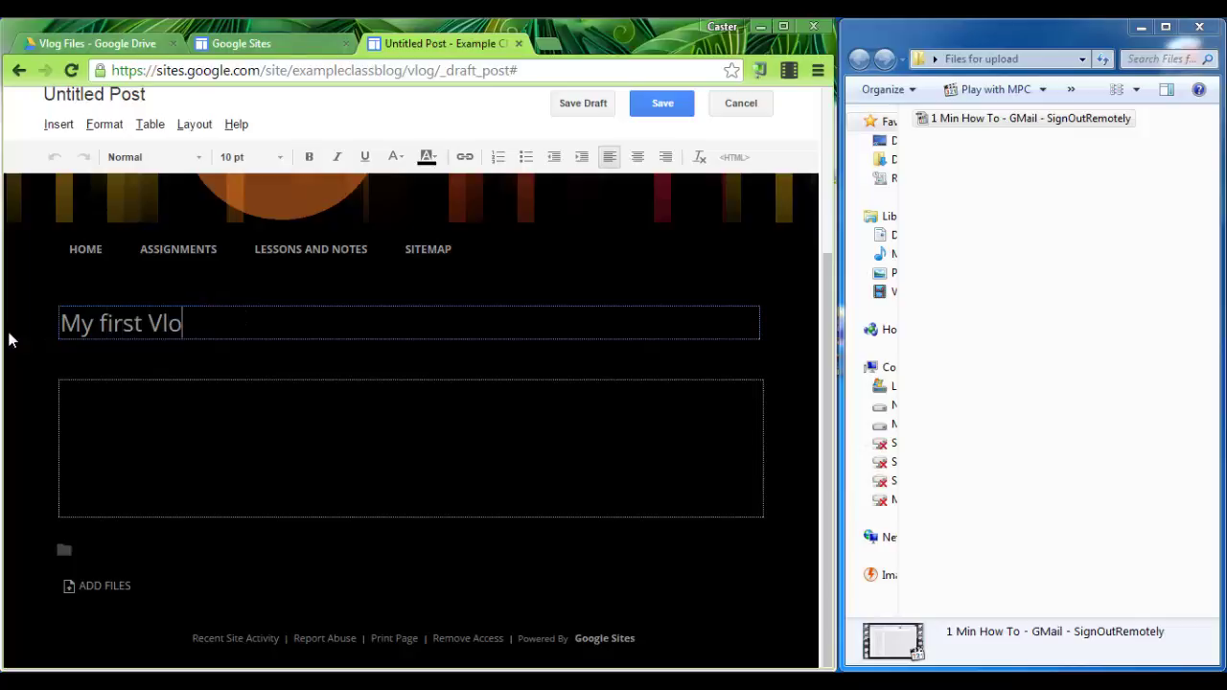
click(176, 399)
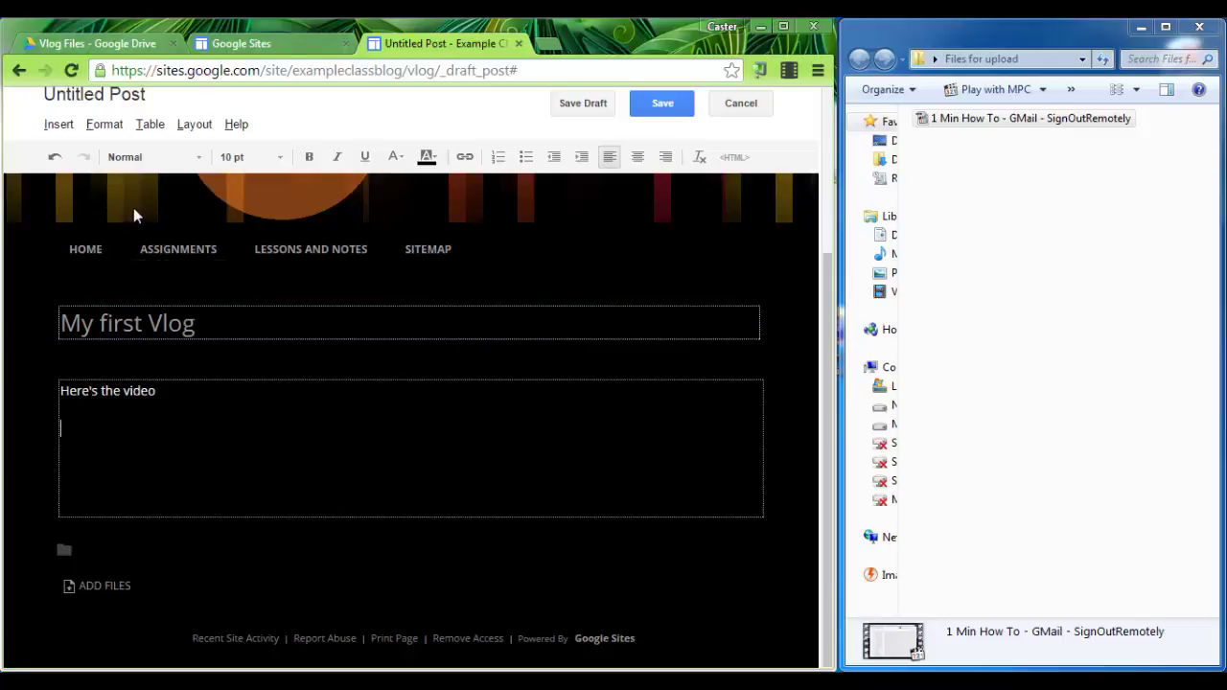
Insert the Drive video "1 Min How To - GMail - Labels.mp4" below the post text with border and title included, and save the post
click(58, 128)
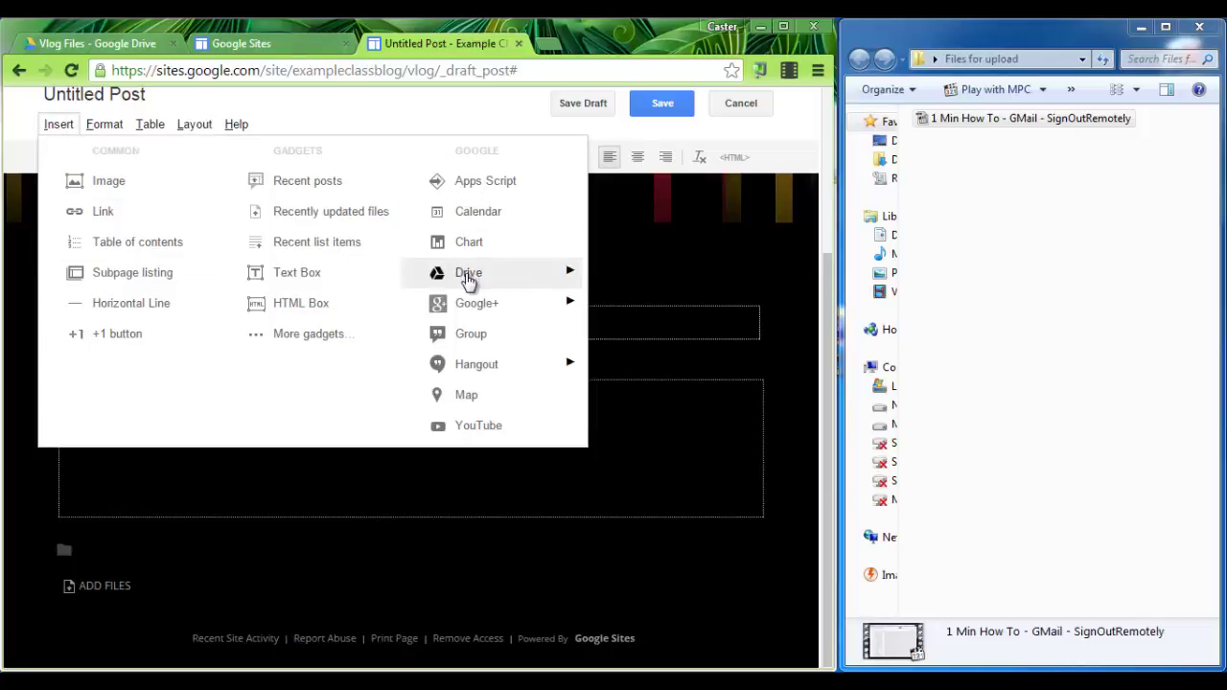
mouse_move(470, 283)
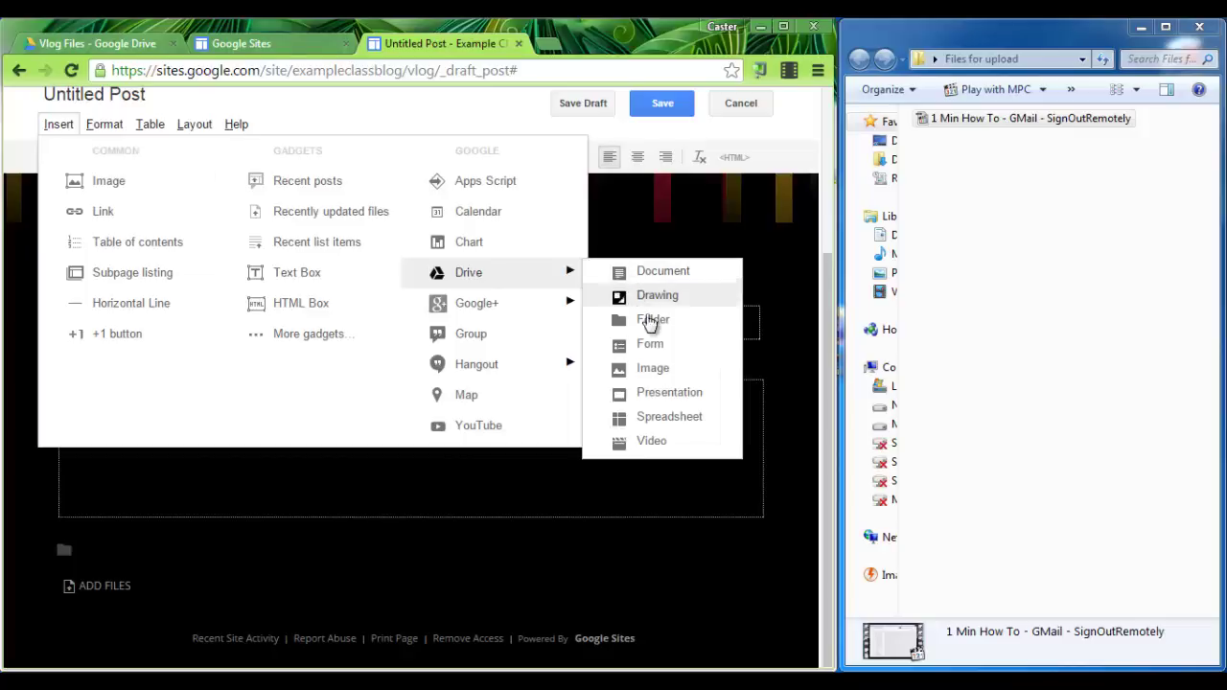
click(653, 444)
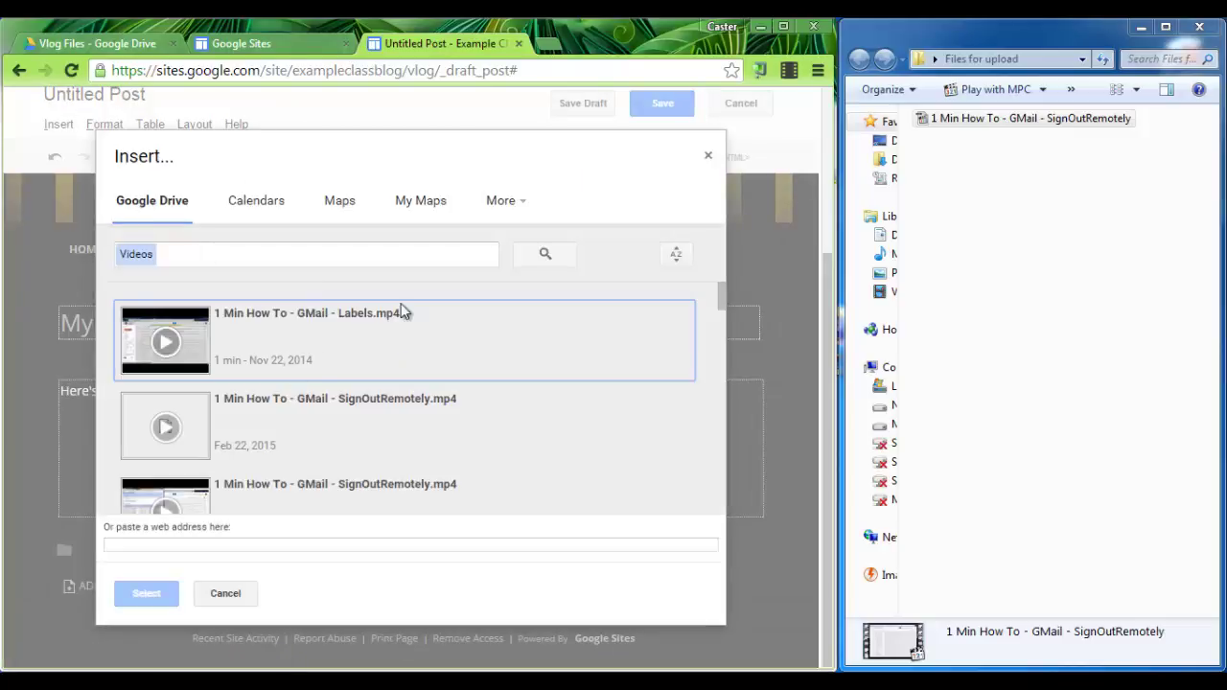
scroll(719, 307, down, 5)
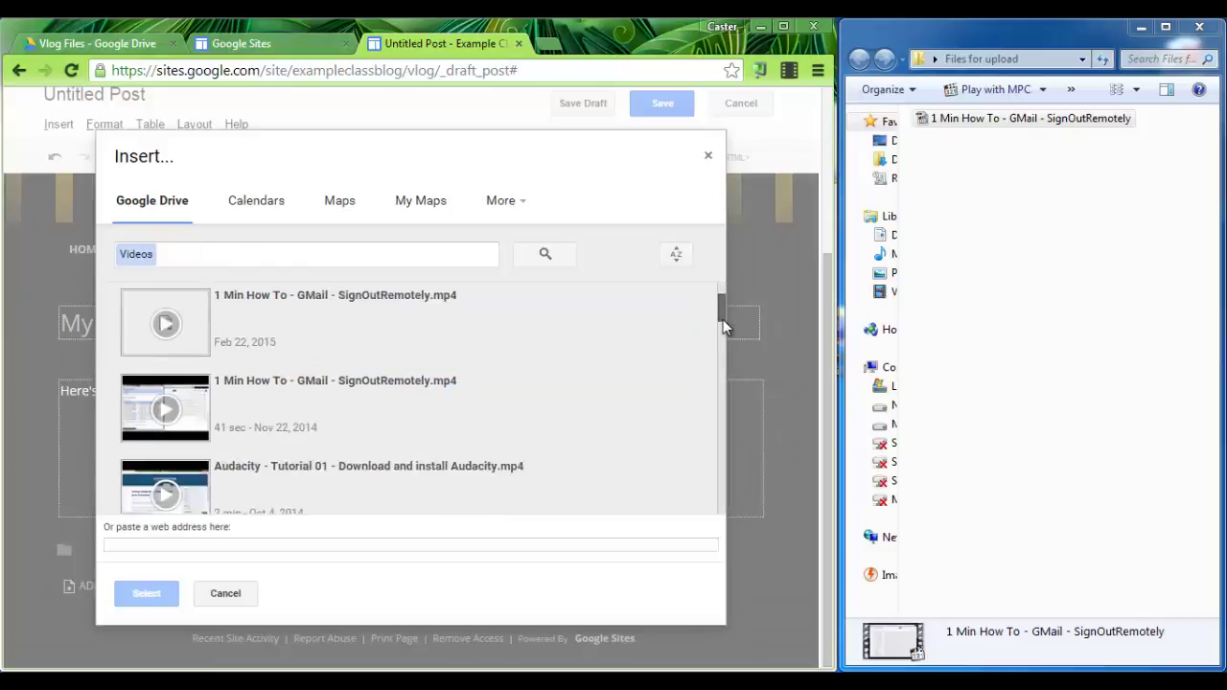
scroll(715, 389, down, 6)
scroll(715, 271, up, 15)
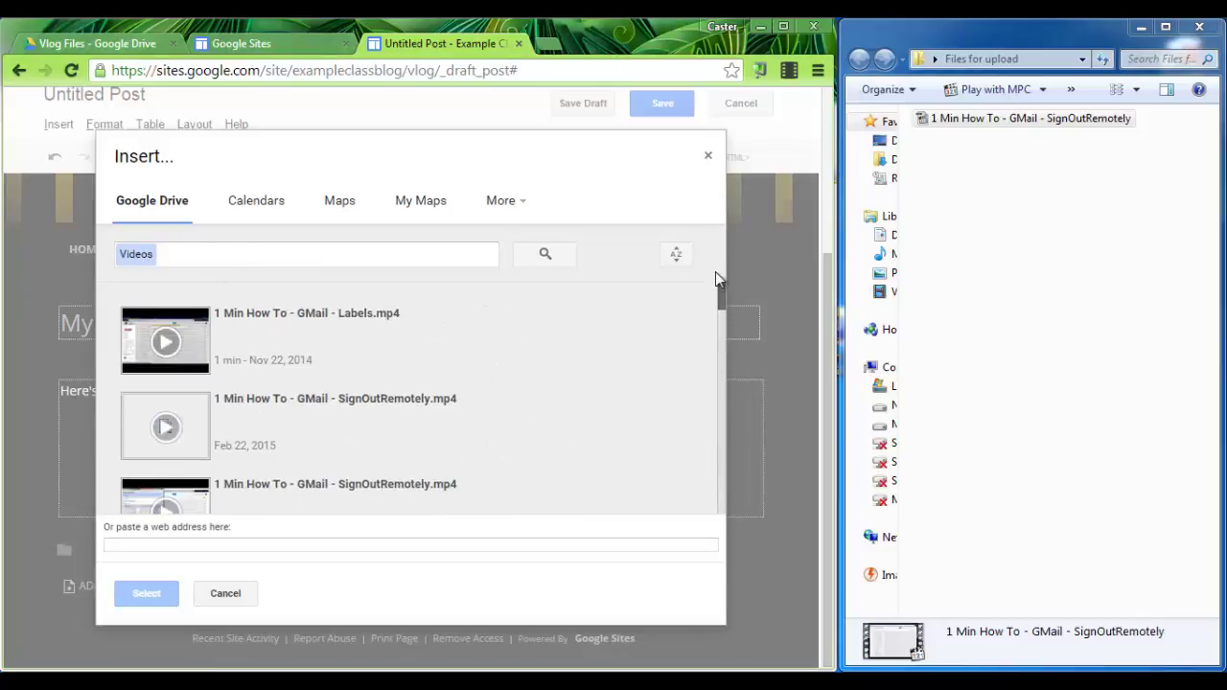
click(293, 341)
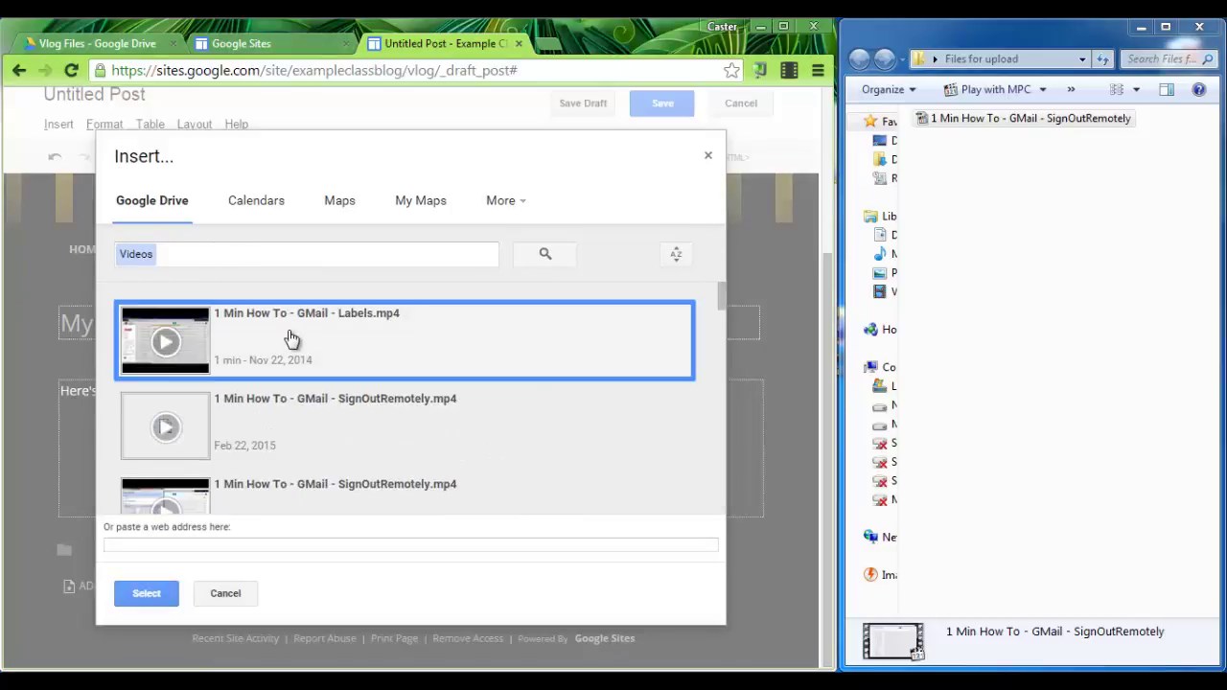
click(146, 593)
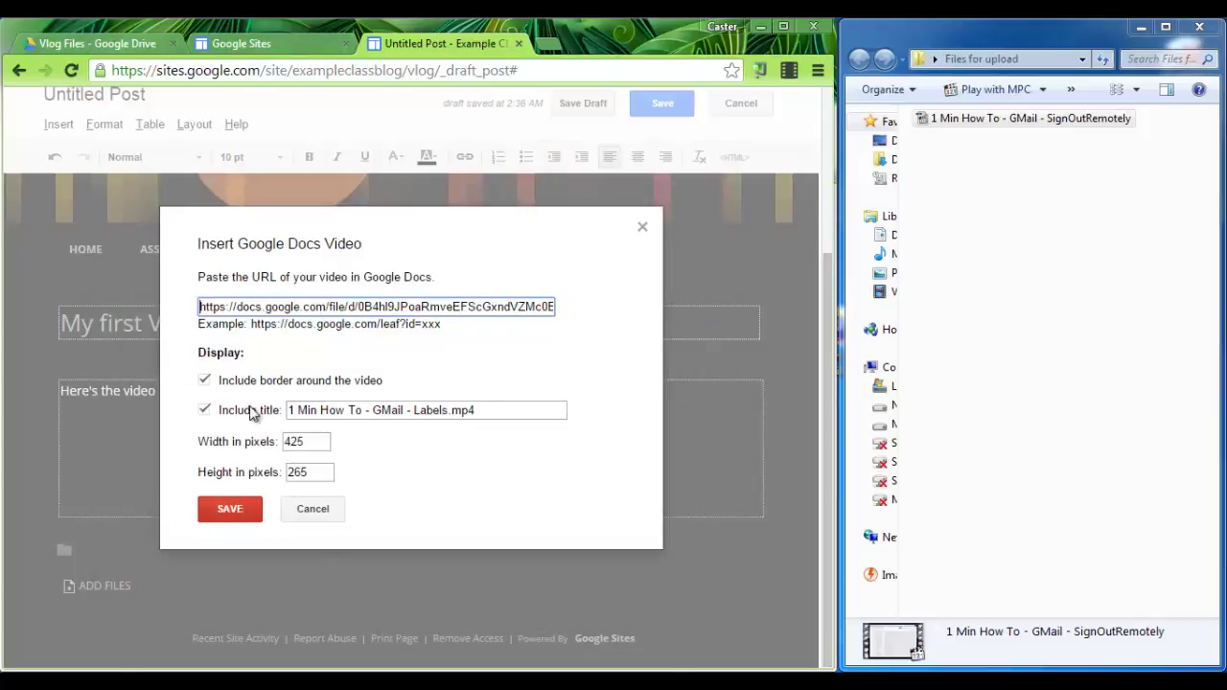
click(228, 512)
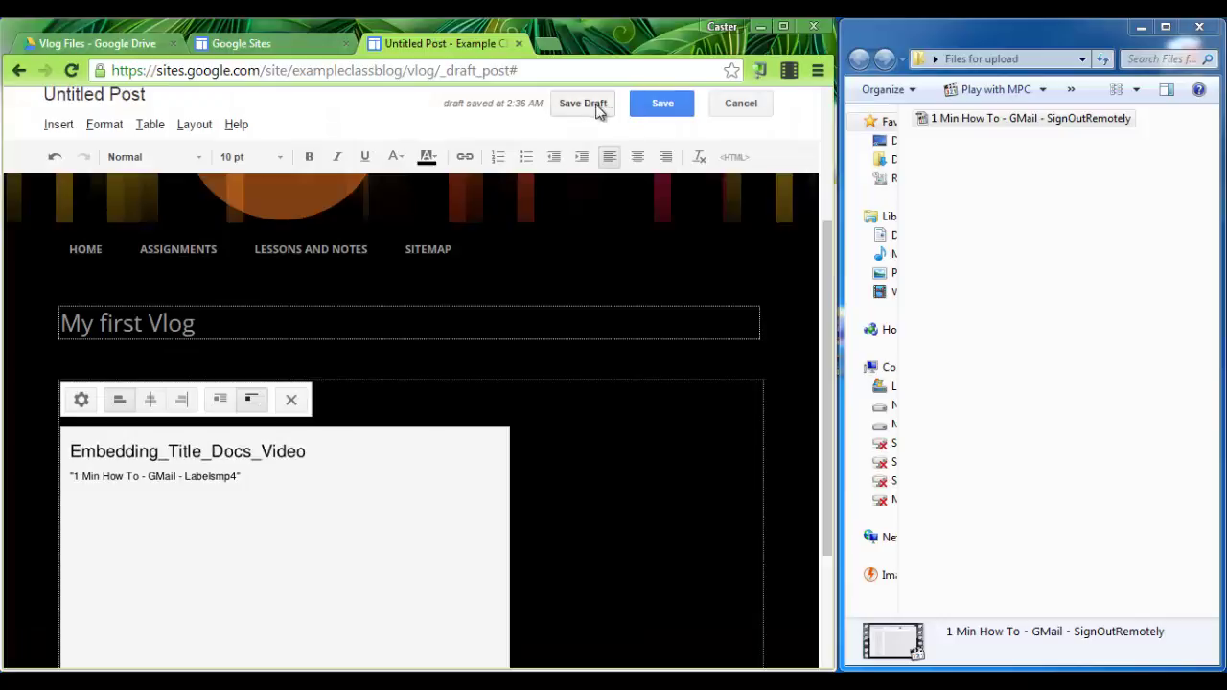
click(649, 106)
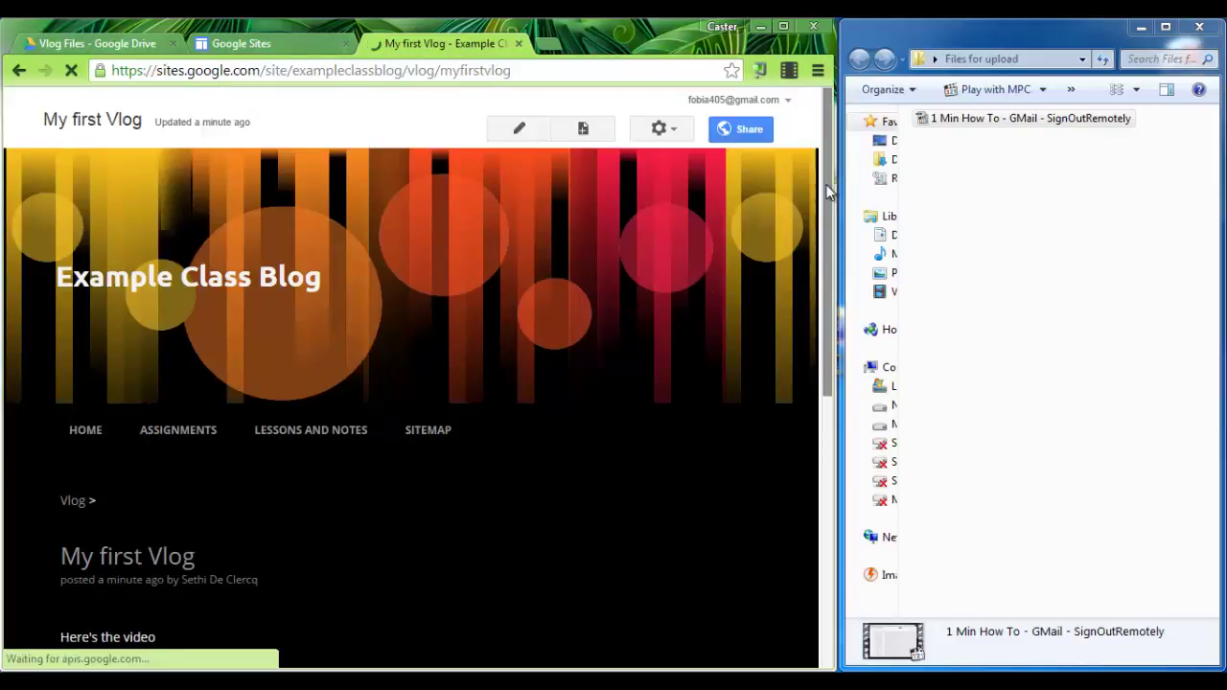
scroll(826, 287, down, 4)
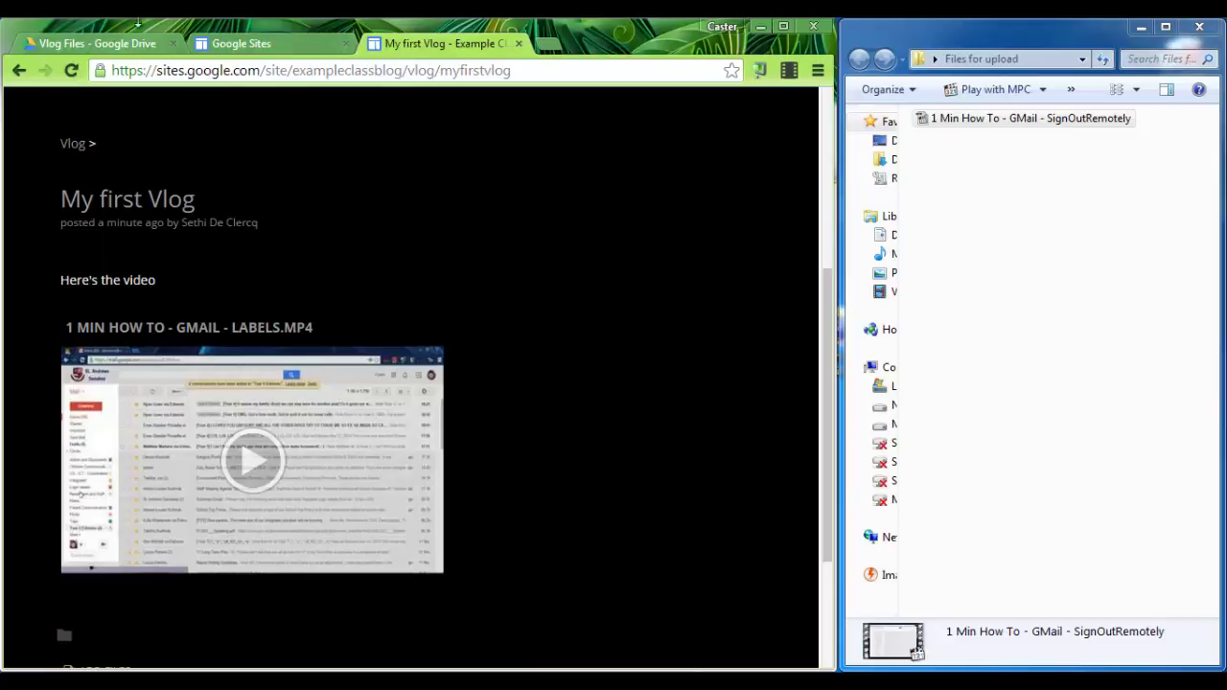
Switch to the Vlog Files folder in Google Drive
click(84, 41)
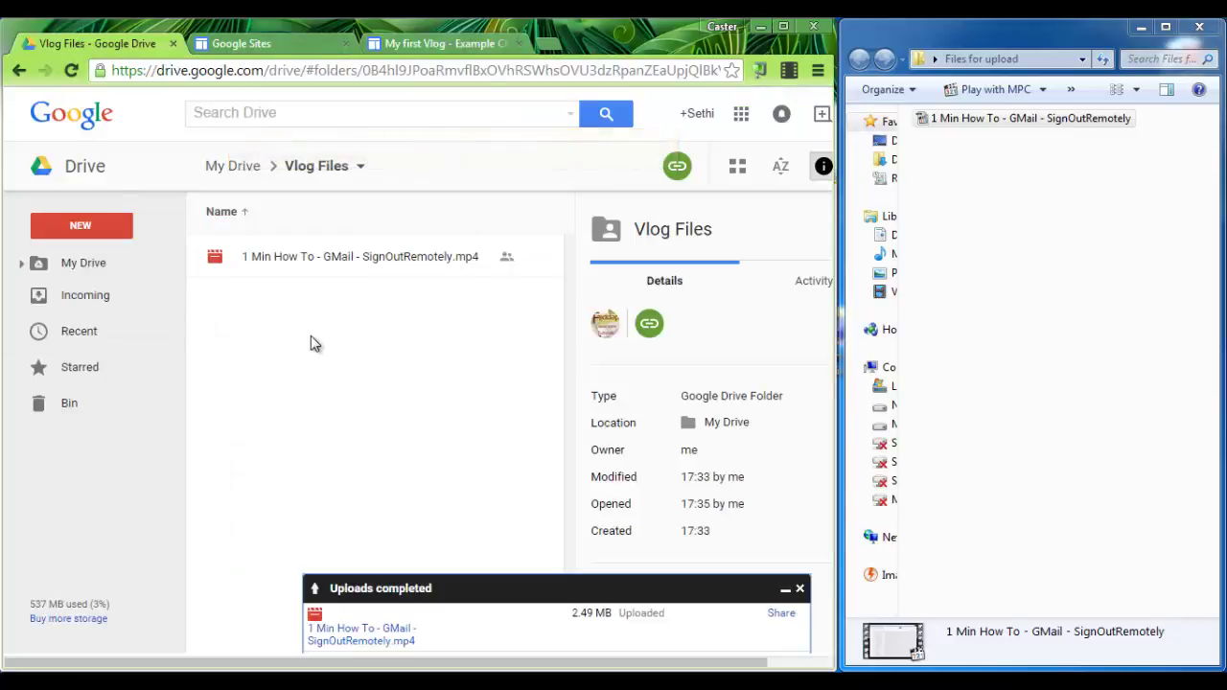